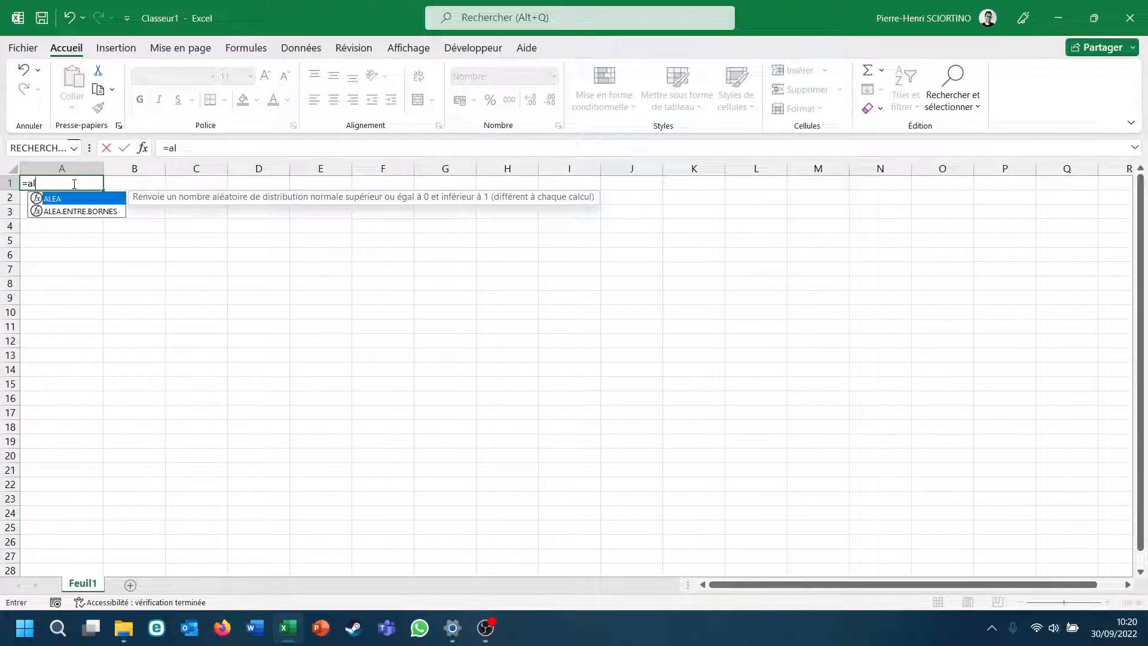
Enter the formula =ALEA.ENTRE.BORNES(1000;2000) in cell A1.
left_click(72, 211)
double_click(71, 211)
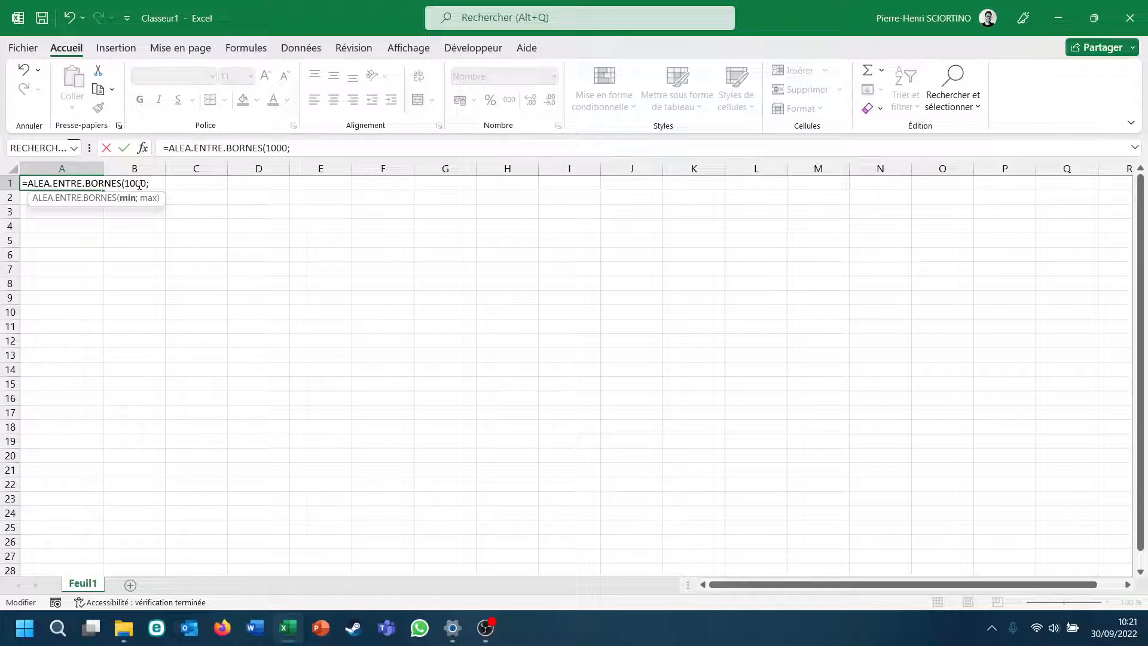
type("2000)")
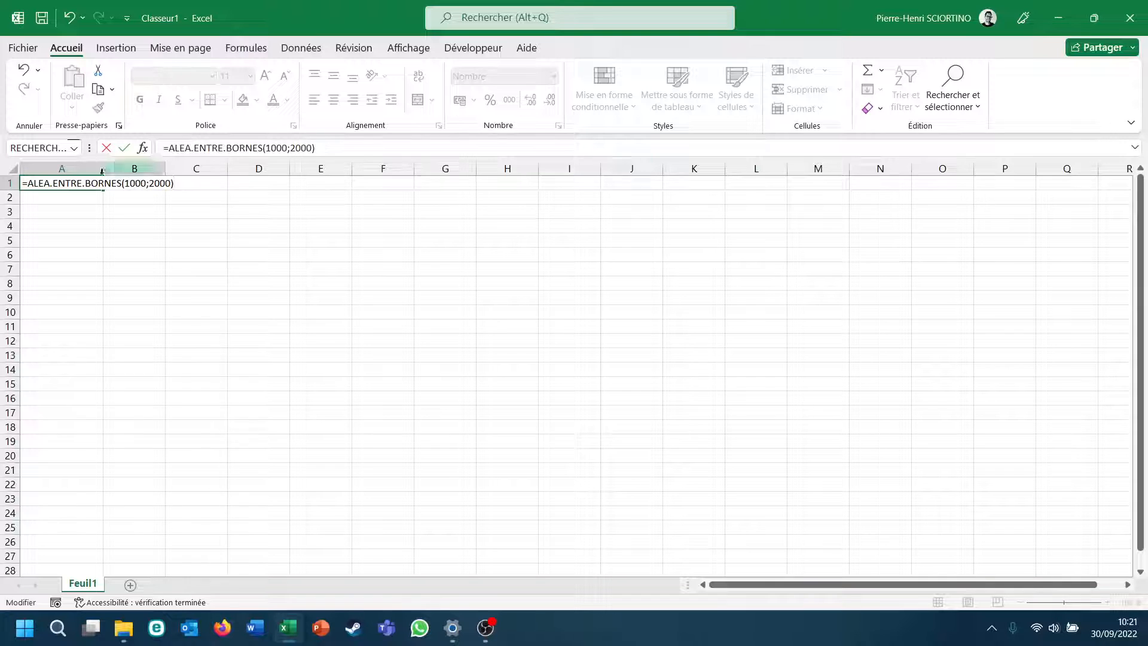
left_click(131, 184)
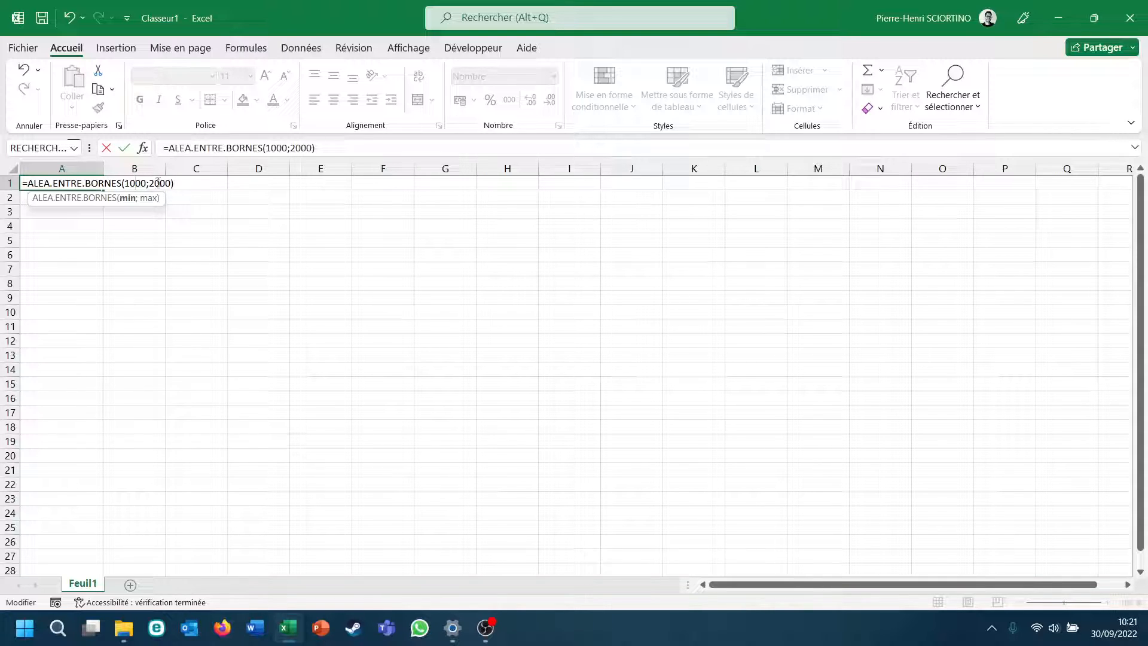
key("Return")
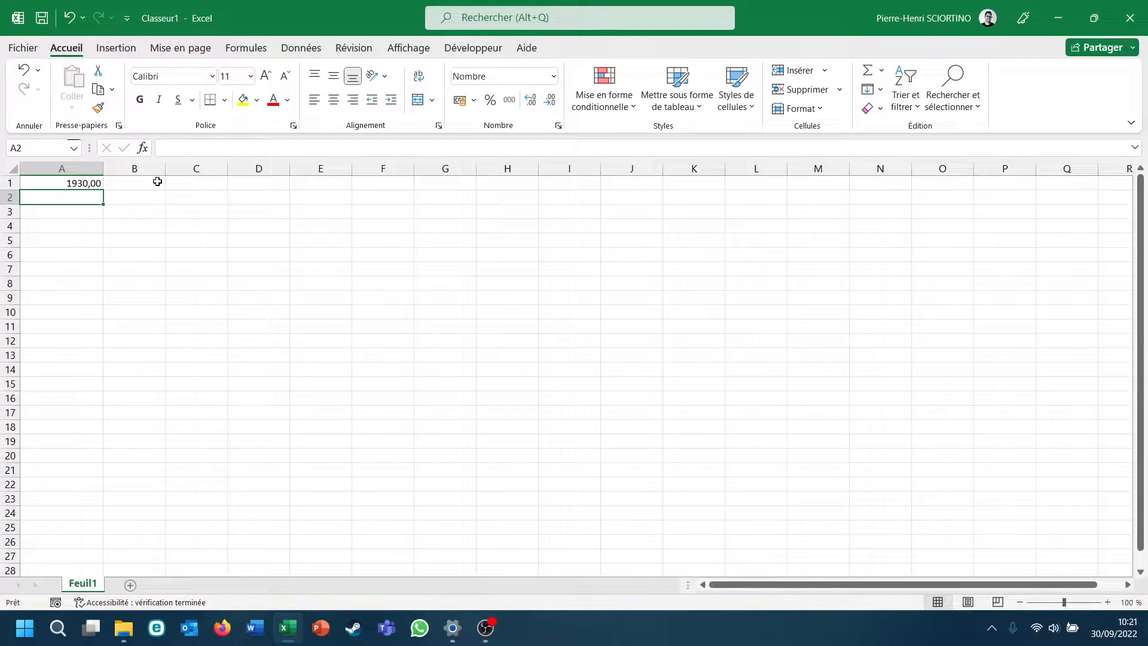
Fill the random-number formula from A1 down to A16 and inspect several of the copied cells.
left_click(87, 184)
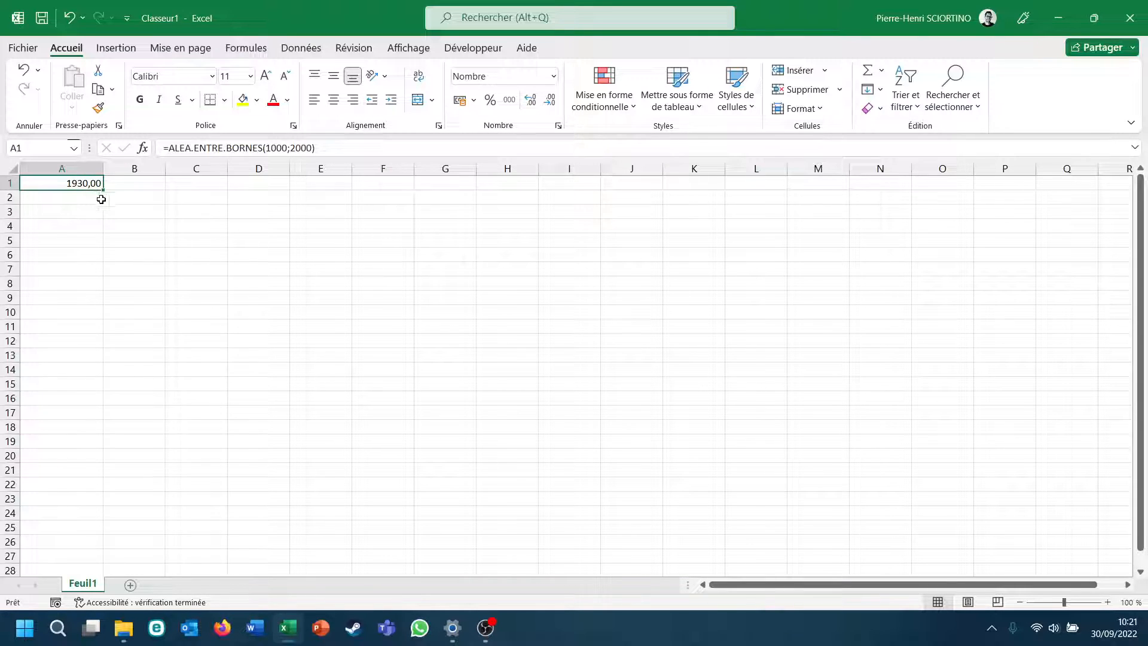
left_click_drag(104, 198, 104, 400)
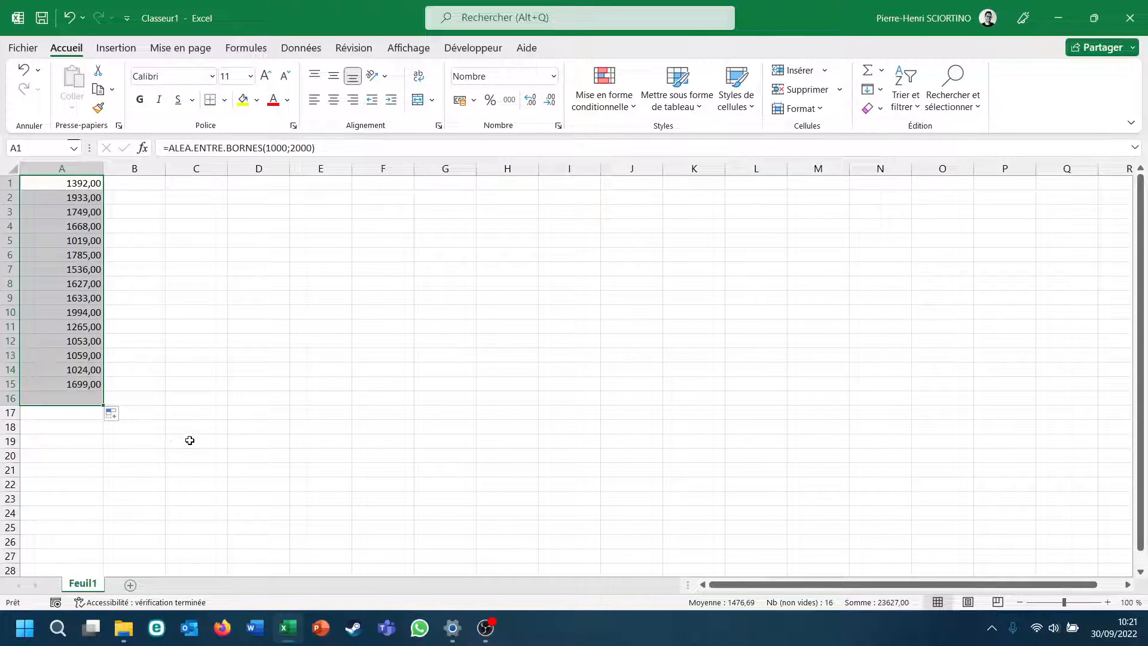
left_click(79, 196)
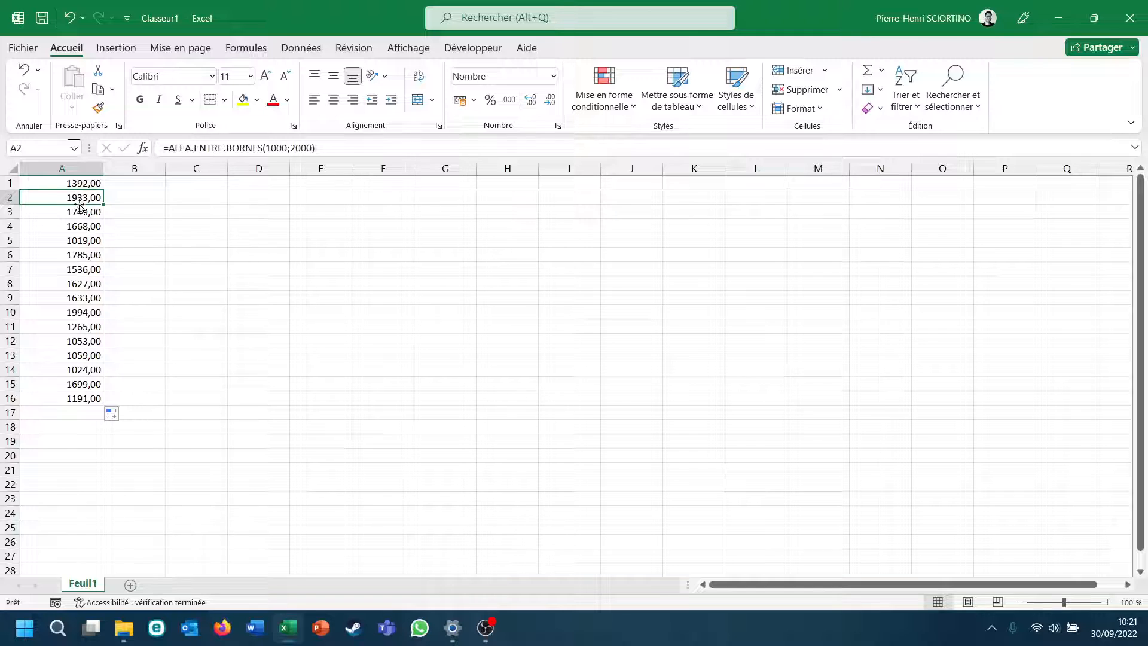
left_click(80, 212)
left_click(79, 227)
left_click(83, 244)
left_click(85, 269)
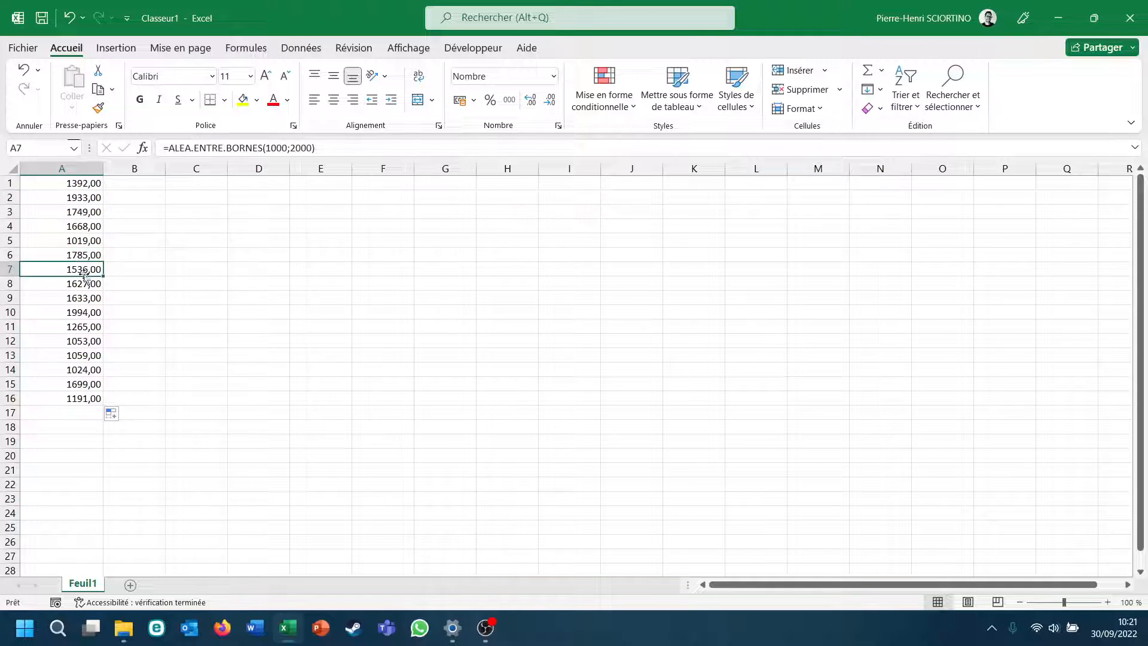
left_click_drag(88, 285, 94, 297)
left_click(160, 325)
Clear the contents of cells A1:A17.
left_click_drag(87, 184, 84, 416)
key("Delete")
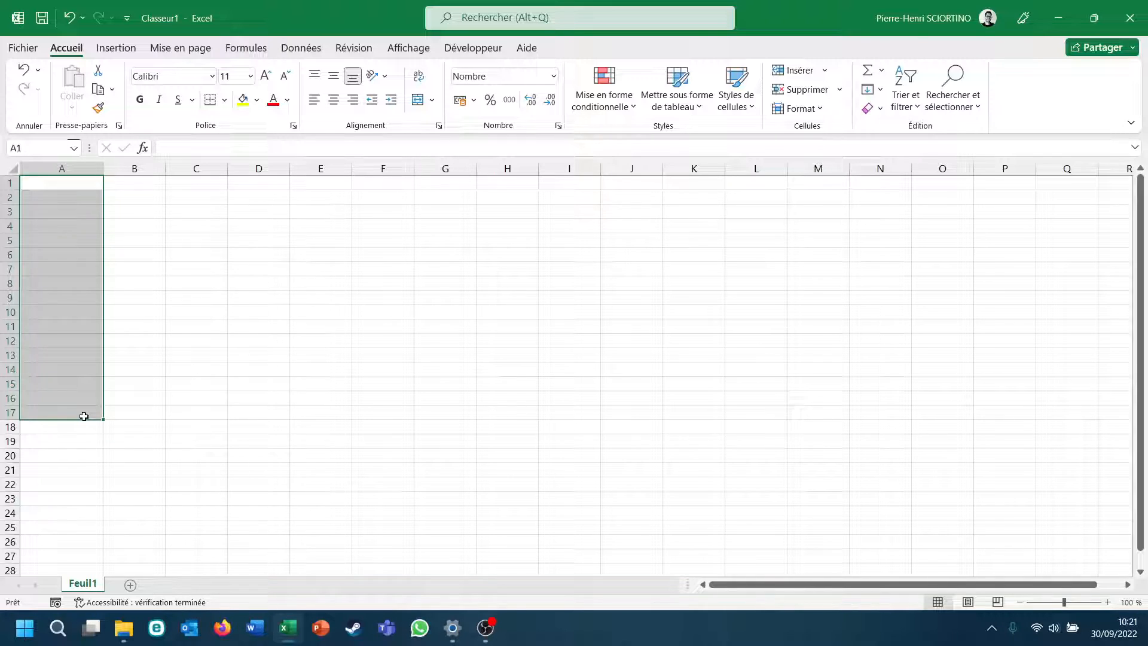
left_click(207, 338)
Enter the column headers Salarié in A1 and Salaire in B1.
double_click(78, 183)
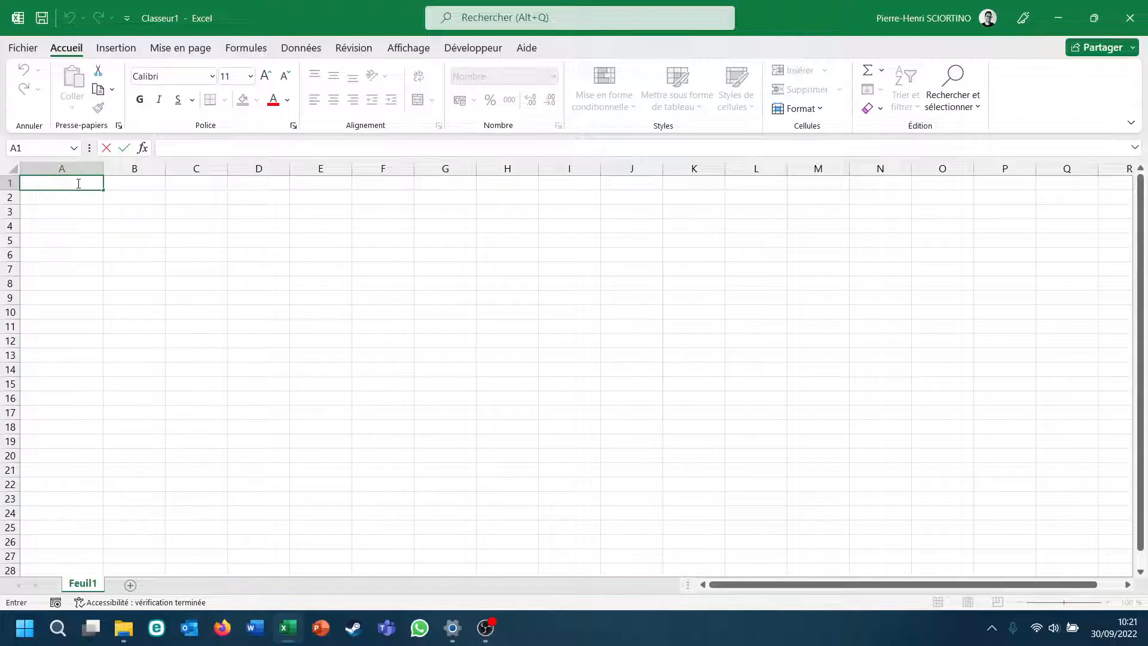
type("Salarié")
key("Tab")
type("S")
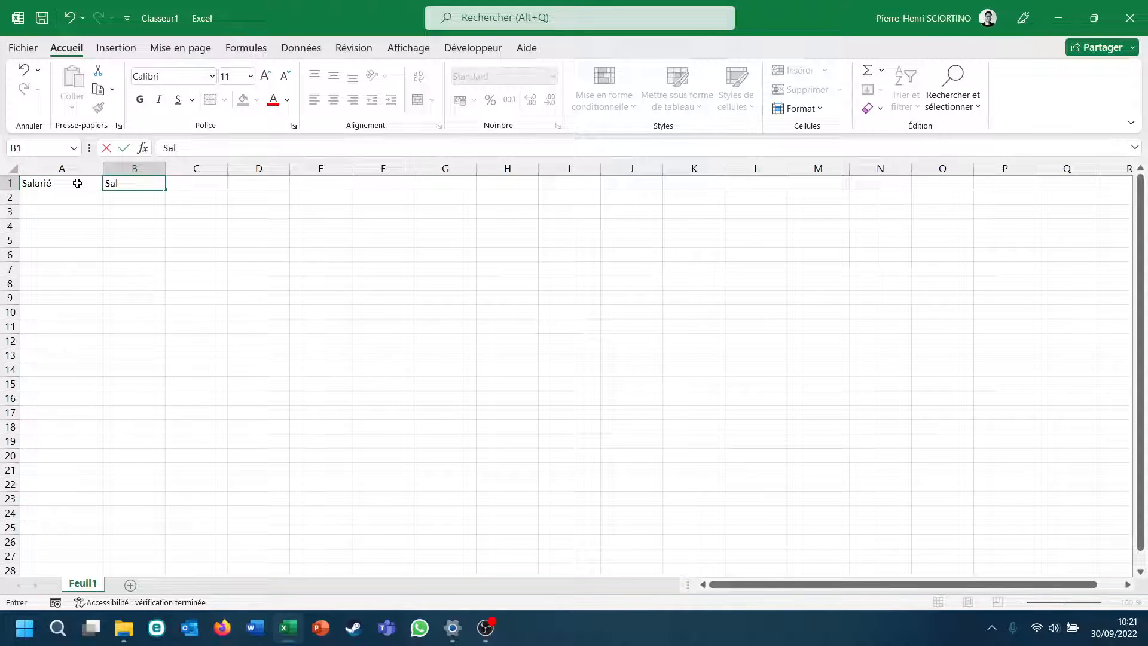
key("Return")
Enter Salarié 1 in A2 and extend the series down to Salarié 10 in A11.
left_click(70, 198)
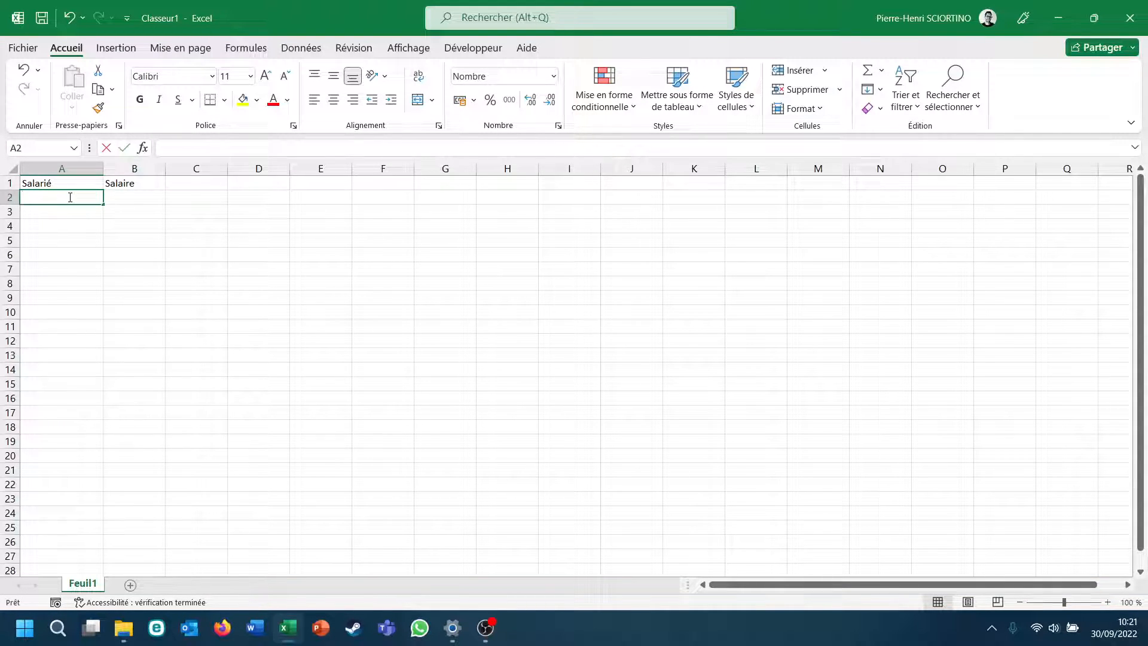
type("Salair")
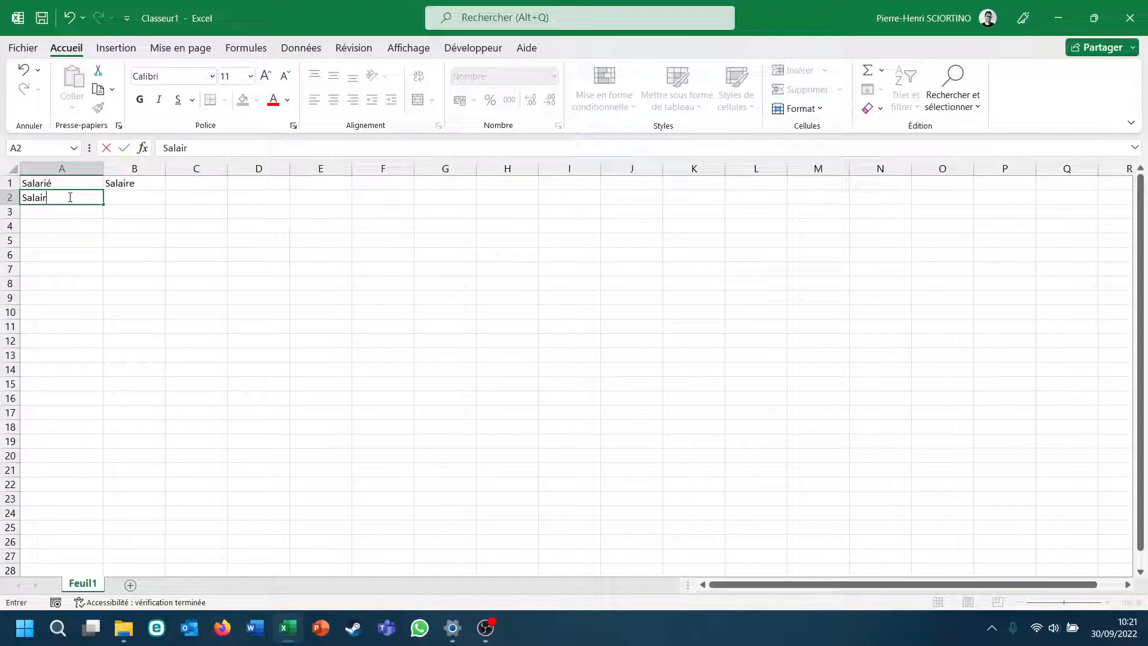
key("BackSpace")
key("BackSpace")
type("rié 1")
left_click(70, 242)
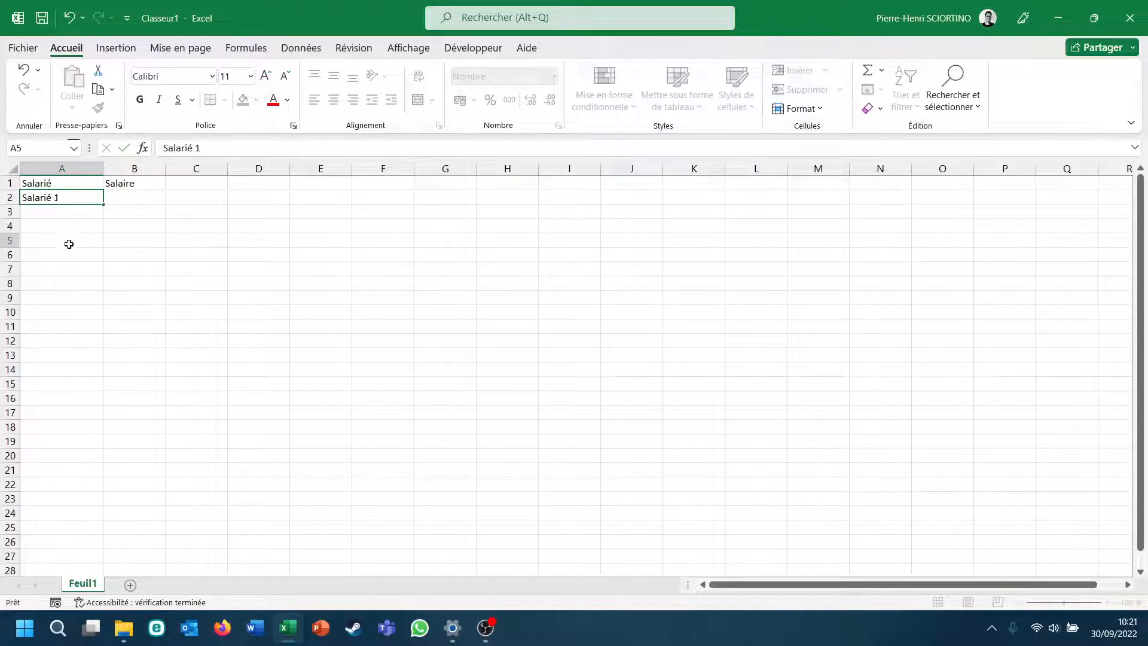
left_click(82, 199)
left_click_drag(102, 204, 101, 330)
Enter =ALEA.ENTRE.BORNES(1400;3500) in B2 and fill the formula down to B11.
left_click(115, 200)
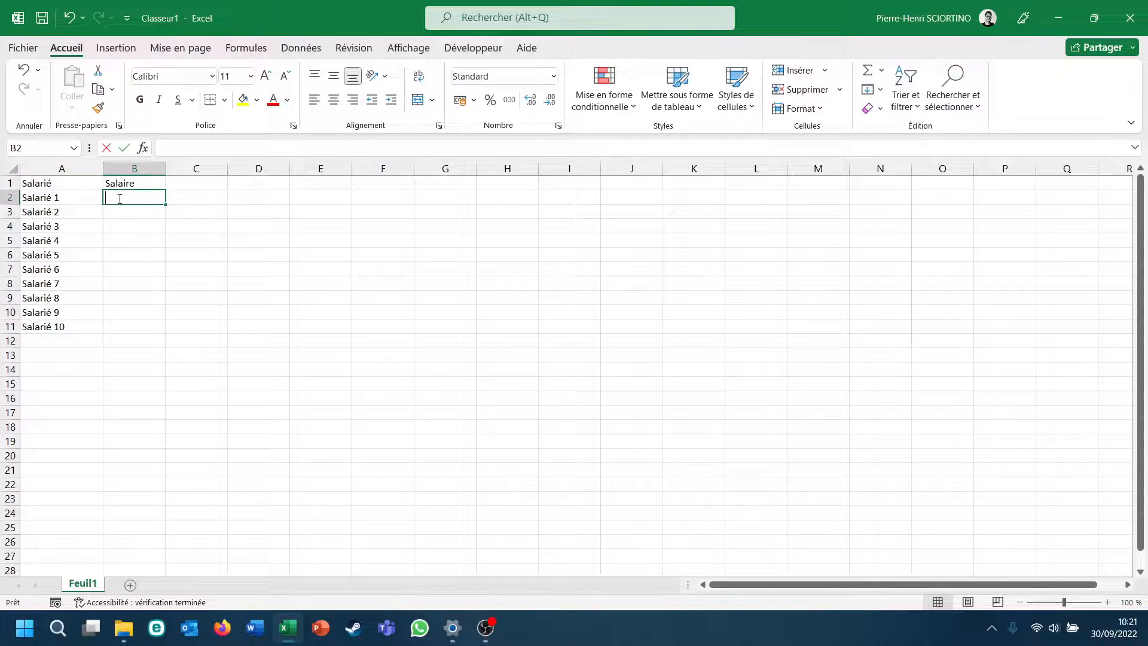
type("=")
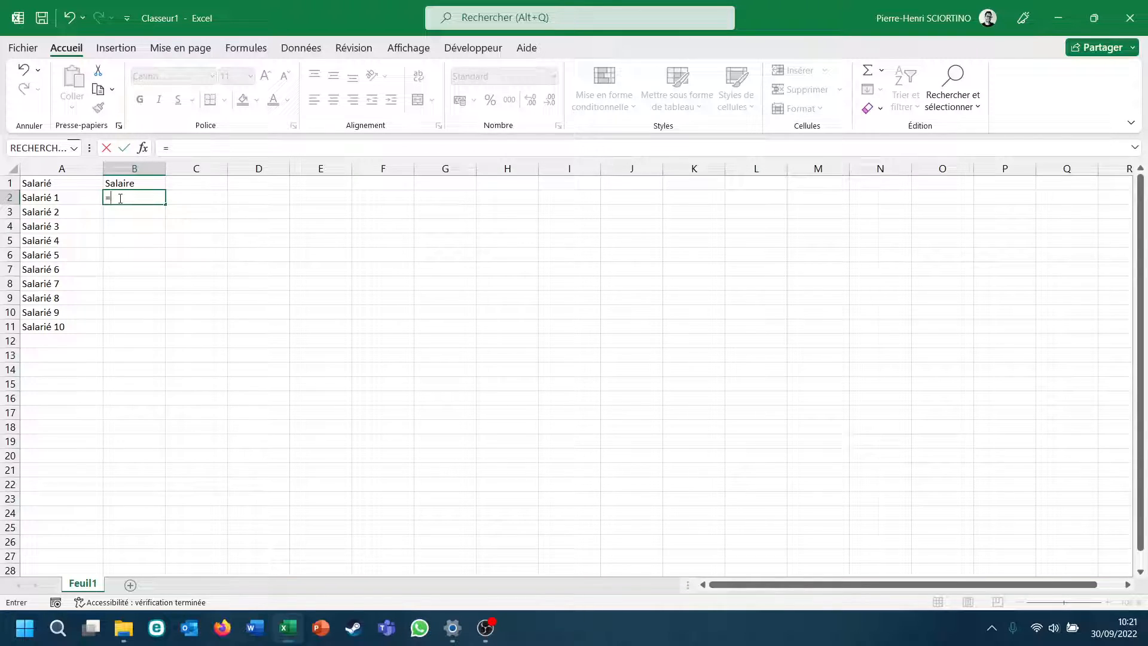
type("aloe")
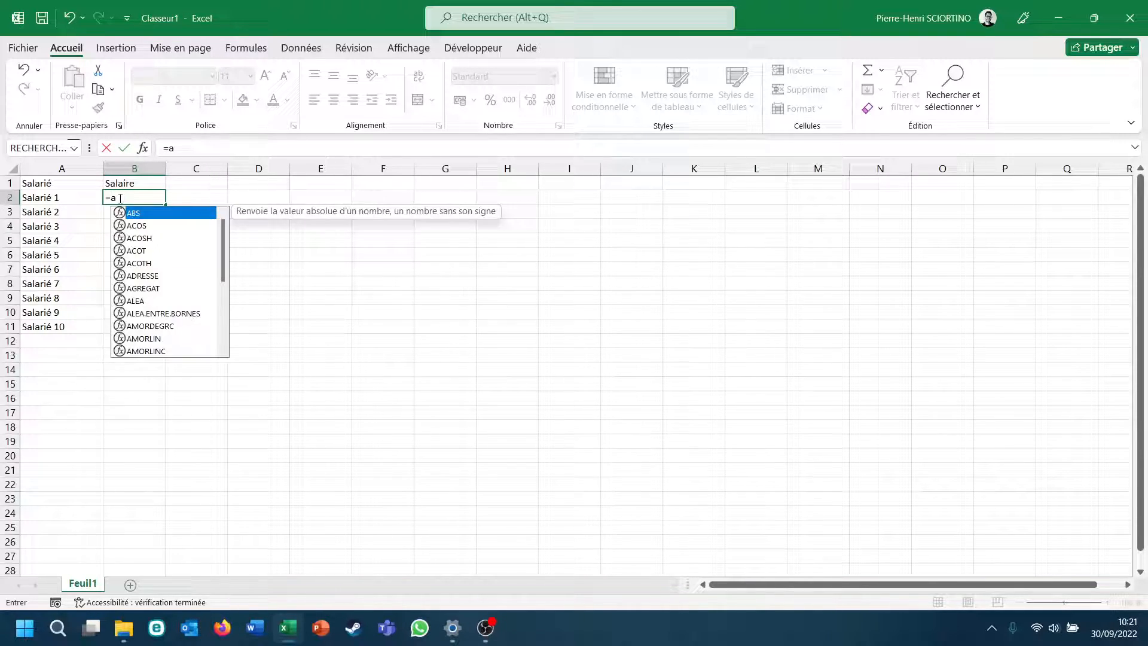
key("BackSpace")
key("BackSpace")
type("e")
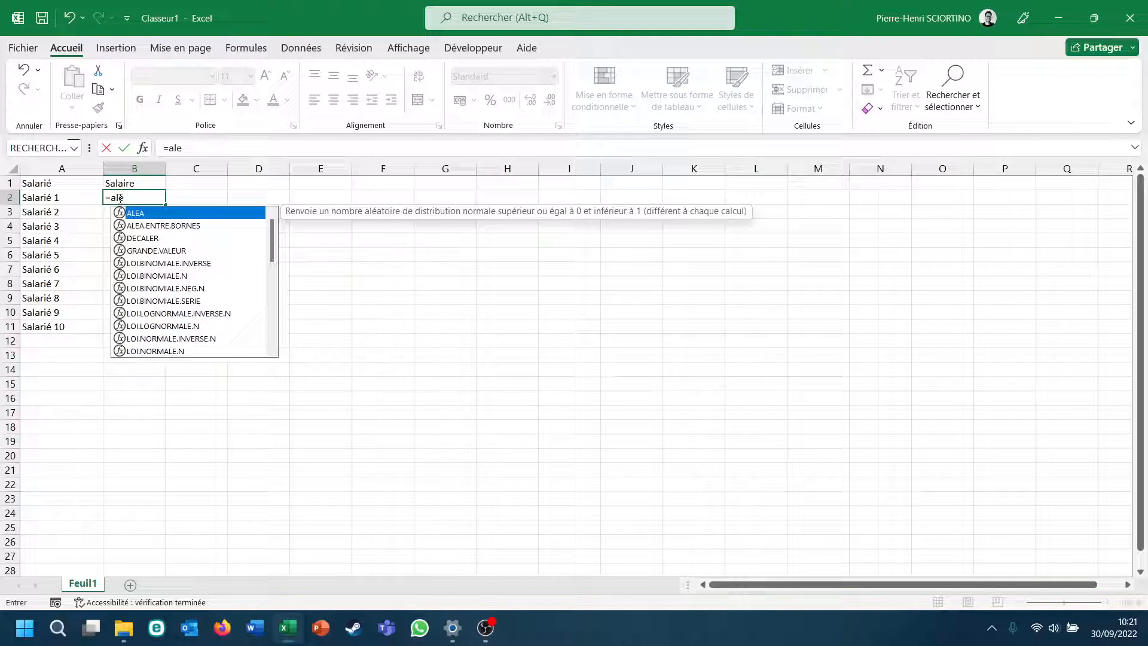
double_click(164, 226)
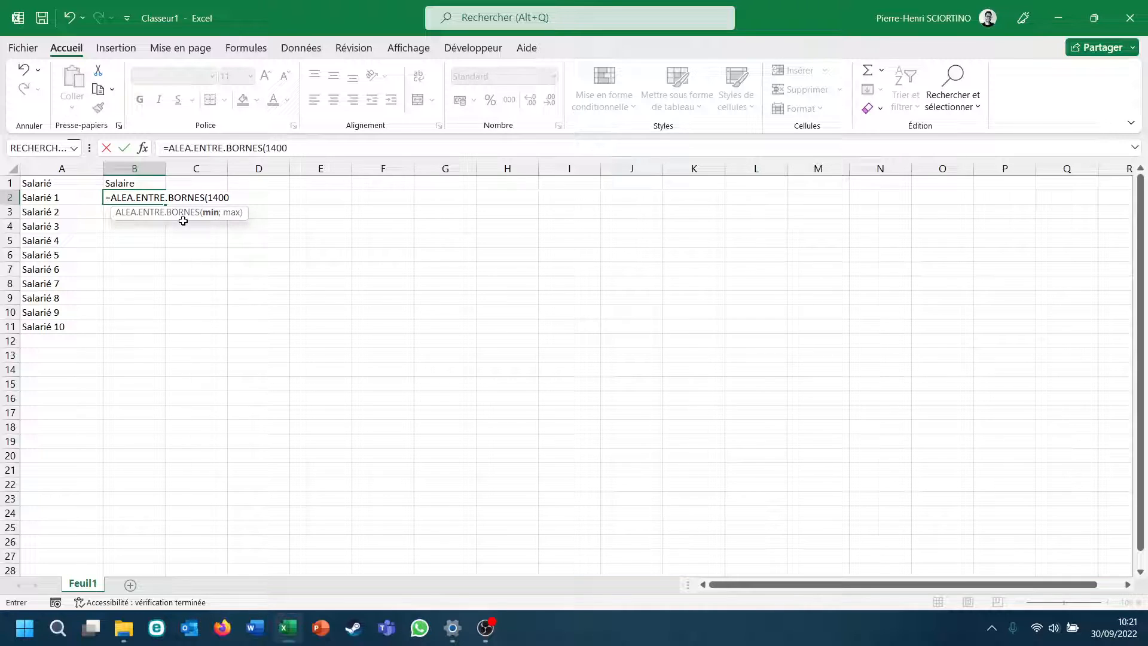
type("1400;3500)")
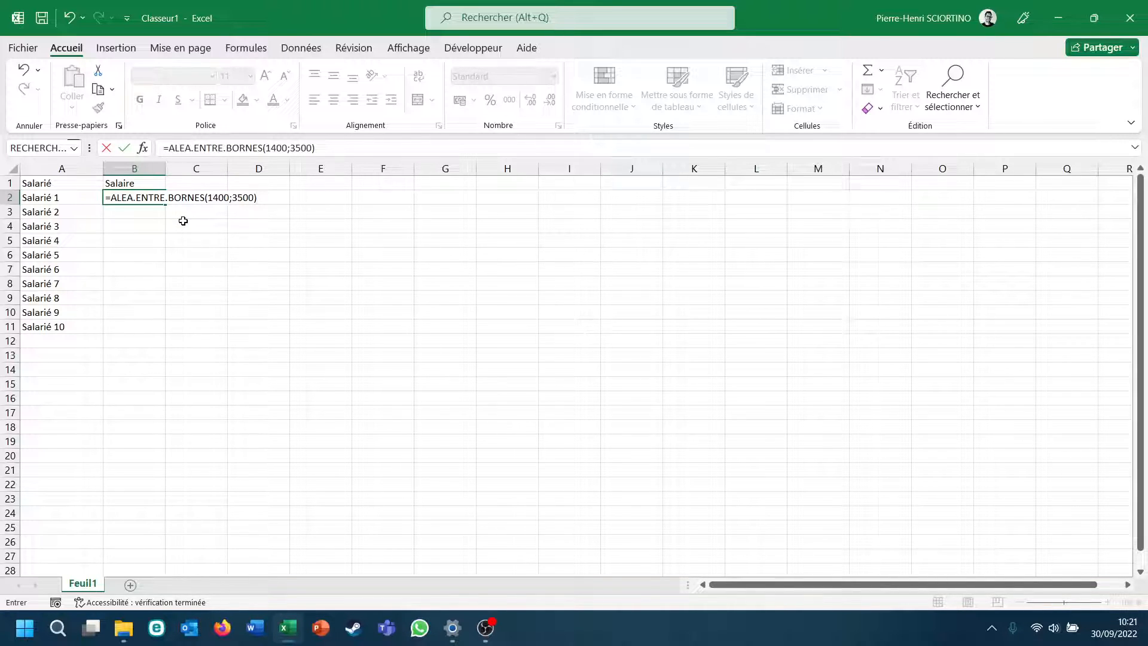
key("Return")
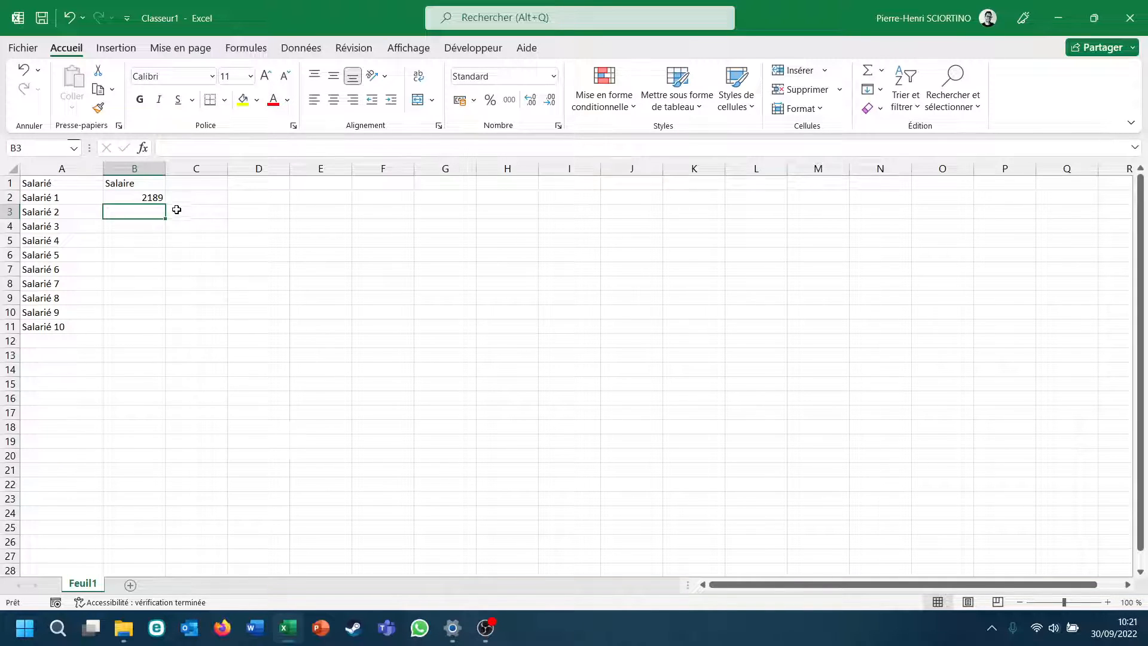
left_click(157, 197)
left_click_drag(165, 204, 159, 328)
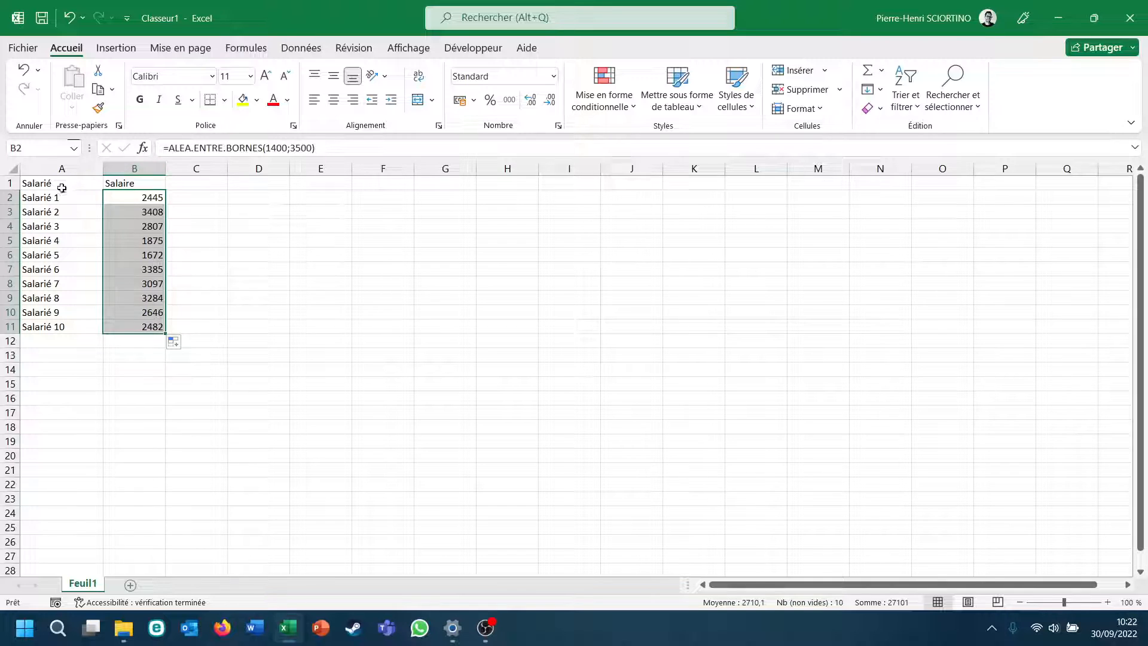
Apply all borders (Toutes les bordures) to the table A1:B11.
left_click_drag(62, 188, 133, 327)
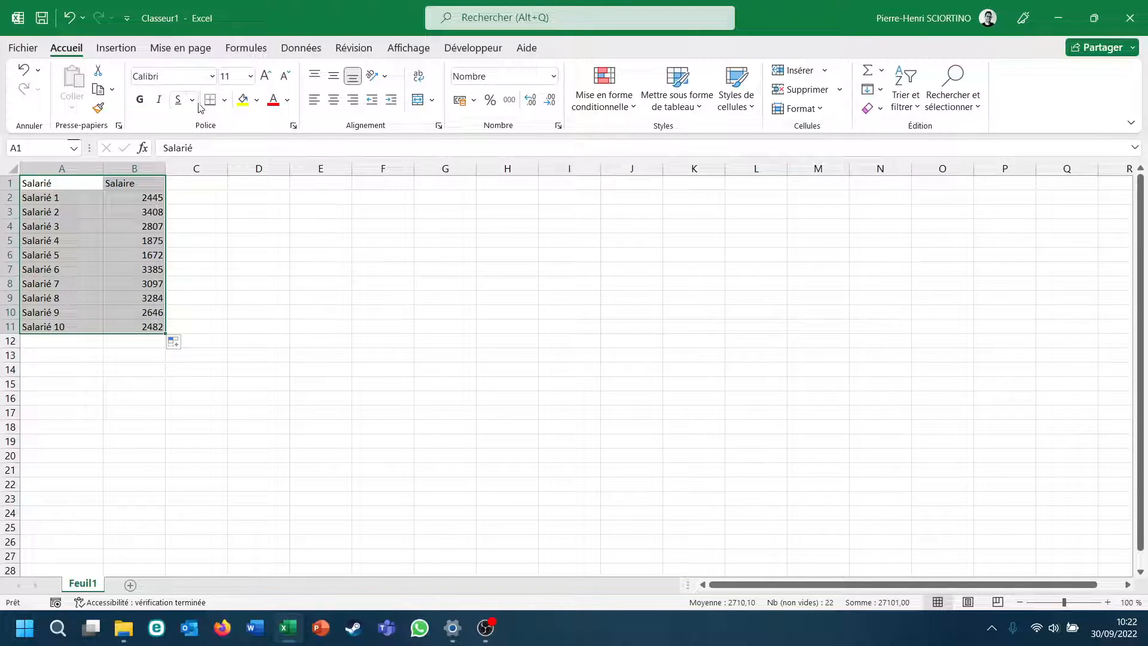
left_click(224, 100)
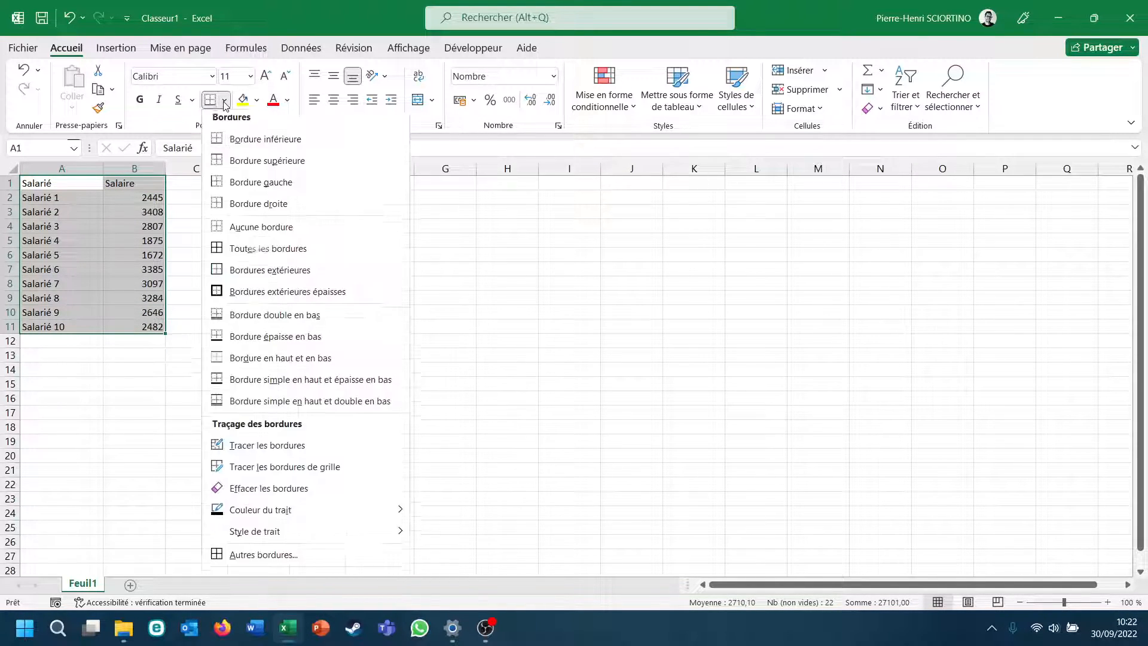
left_click(259, 248)
Center the headers in cells A1:B1.
left_click(97, 182)
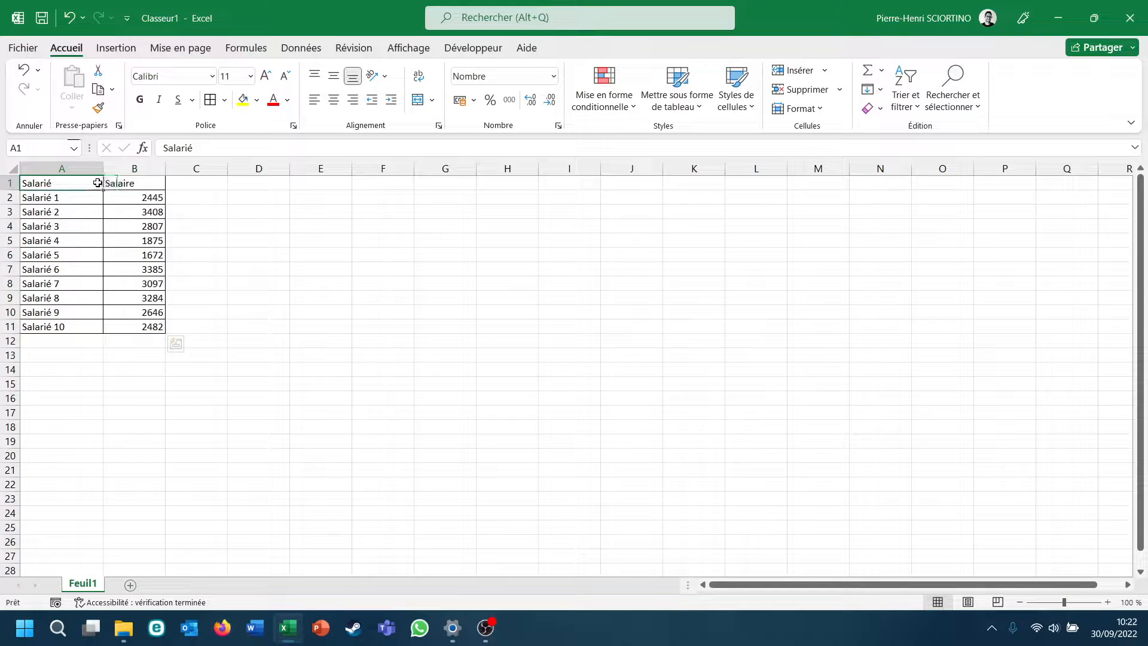
left_click_drag(97, 182, 149, 327)
left_click(334, 100)
Format the salaries in B2:B11 with the Monétaire number format.
left_click(154, 199)
left_click(554, 76)
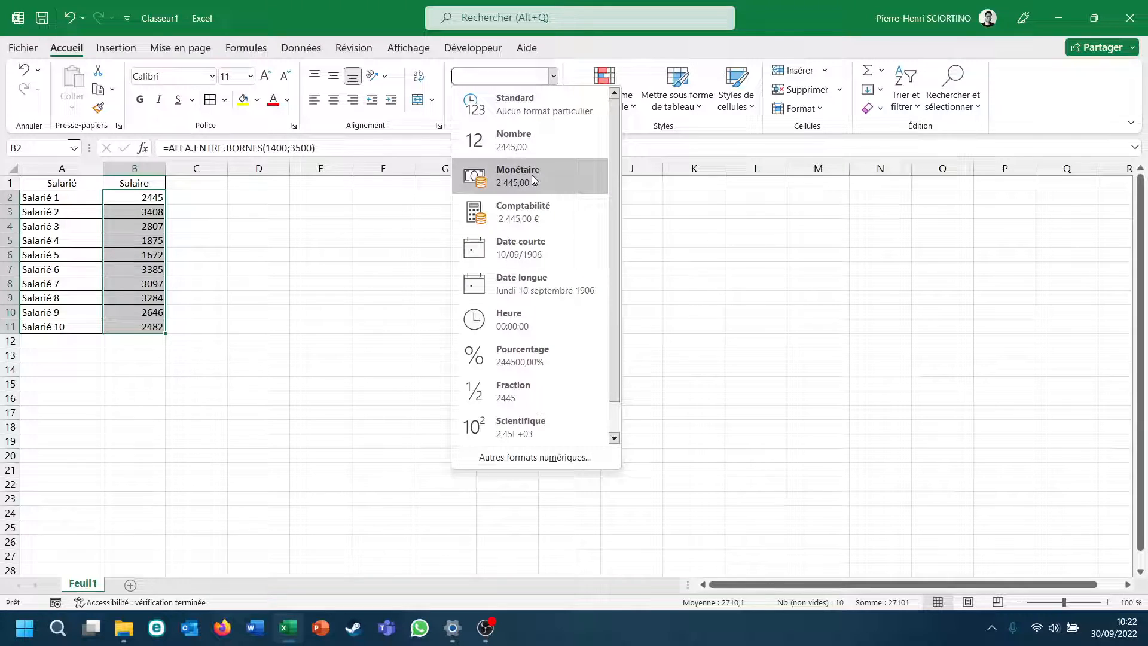
left_click(533, 175)
left_click(325, 270)
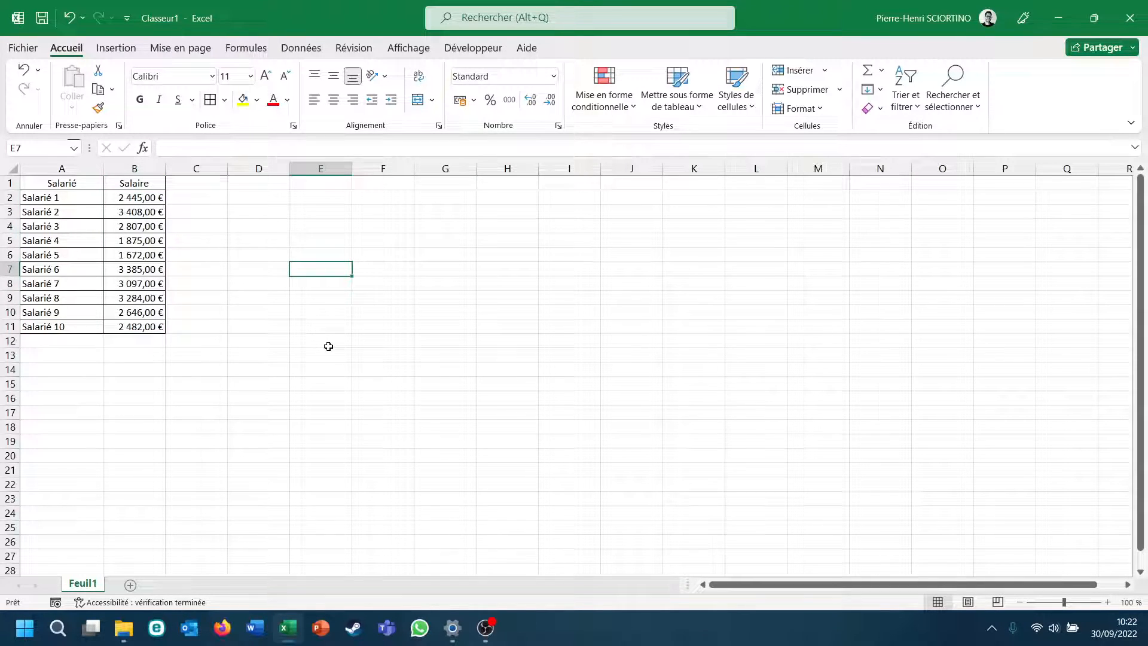
Enter coucou in C4 and delete it again to make the random salaries recalculate.
left_click(189, 224)
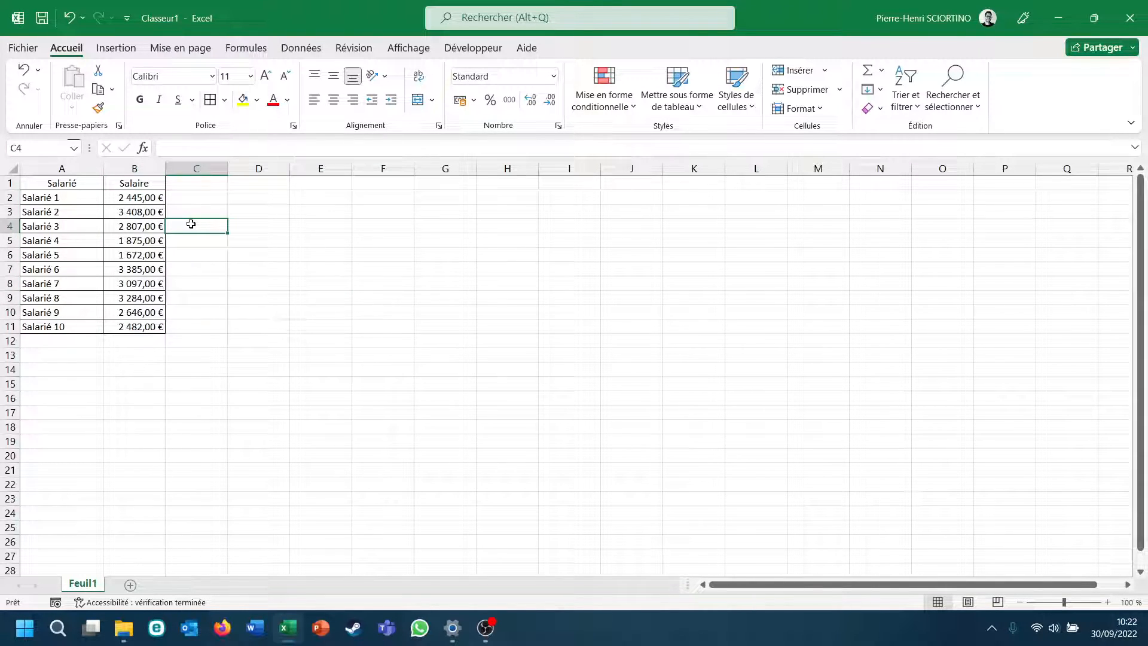
type("f")
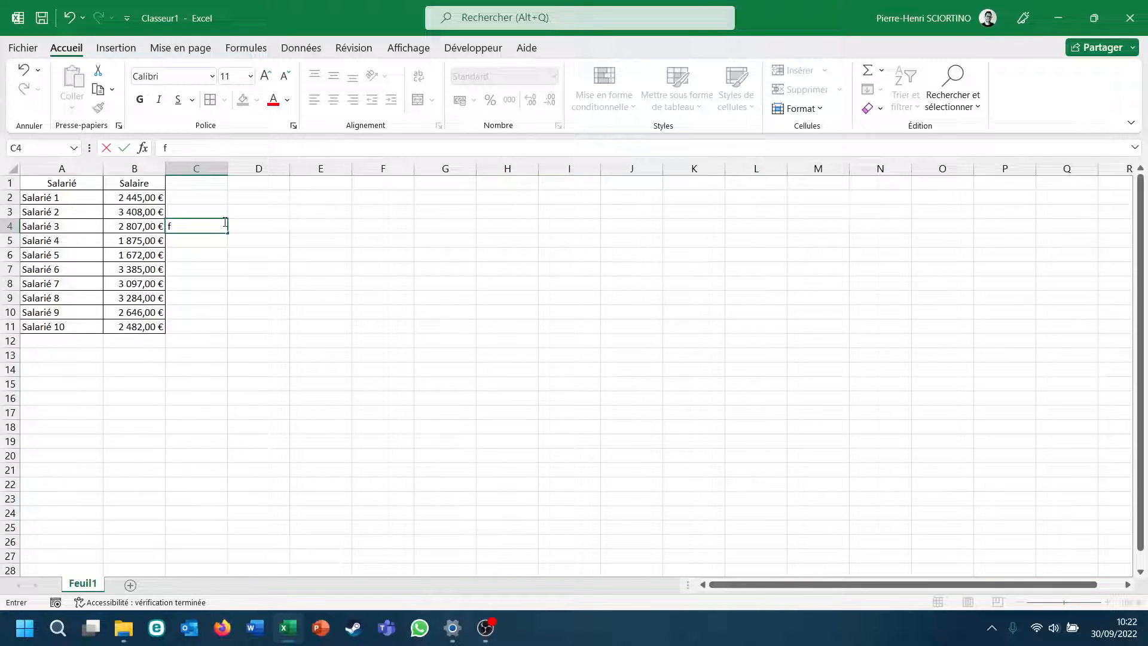
key("Return")
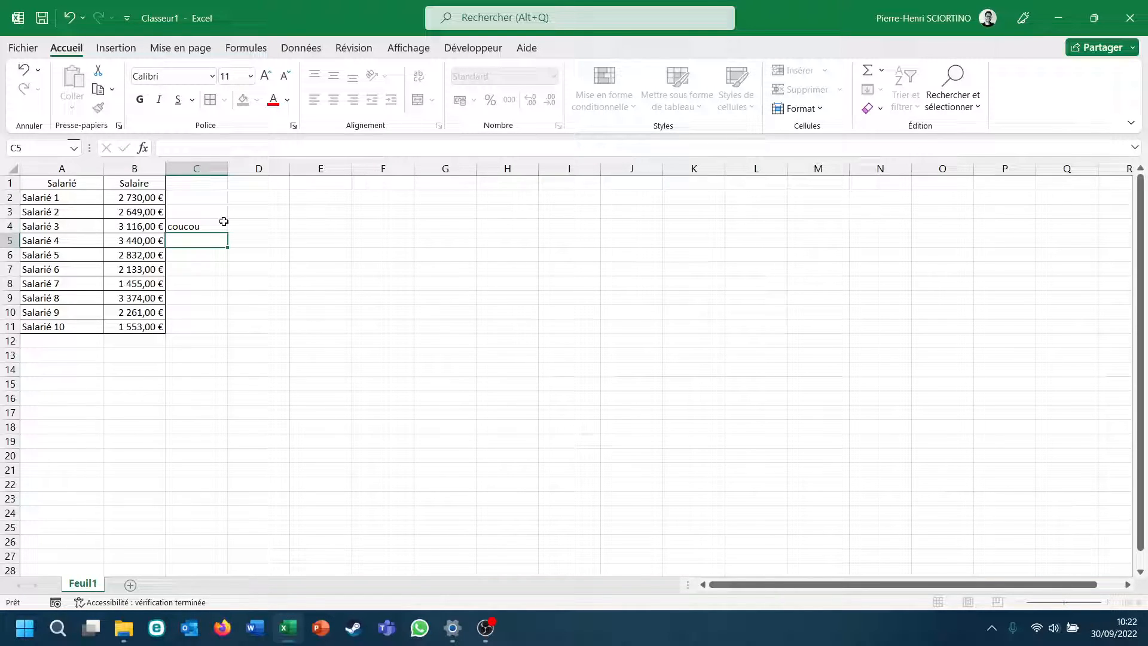
key("Return")
left_click(224, 222)
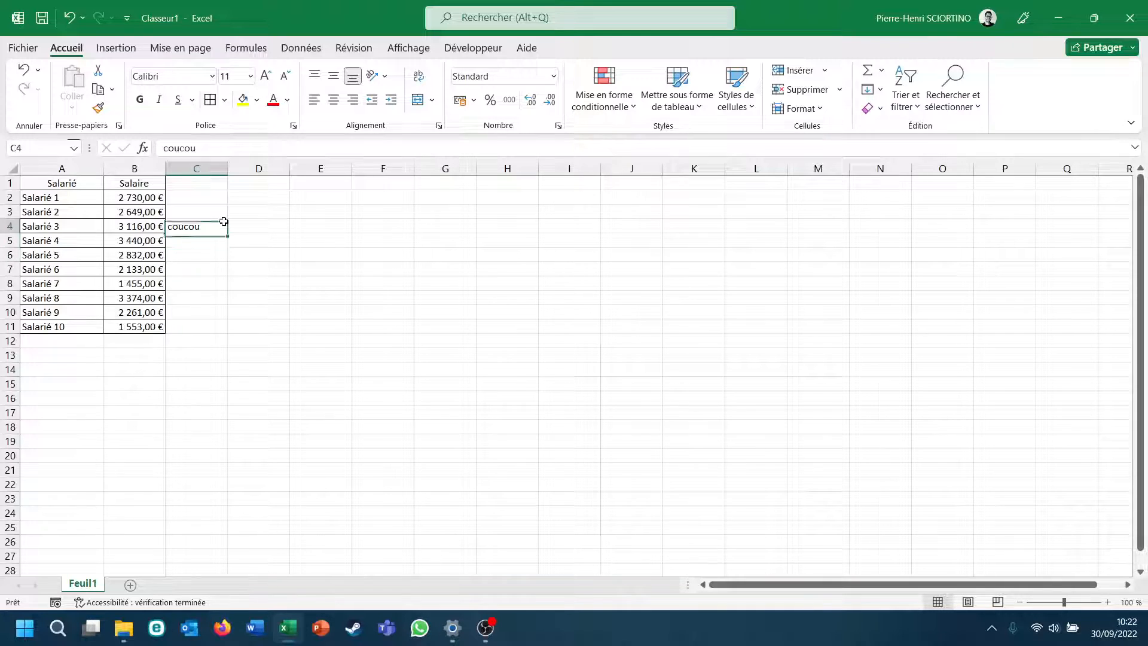
key("Delete")
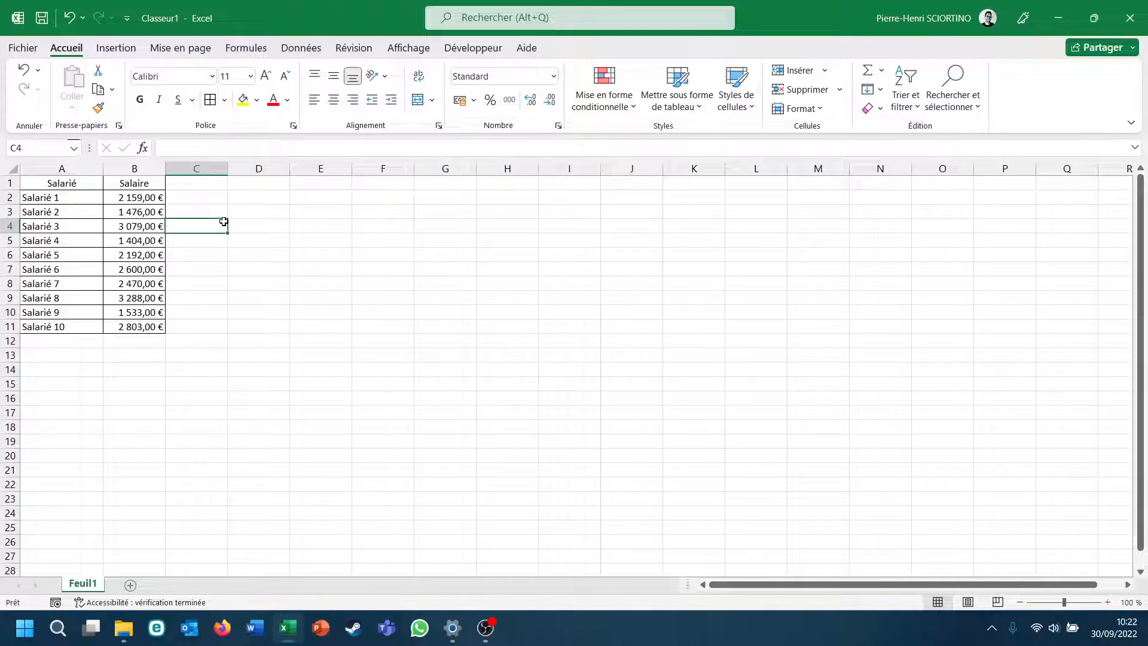
Select the first salary in B2 to review its formula.
left_click(260, 258)
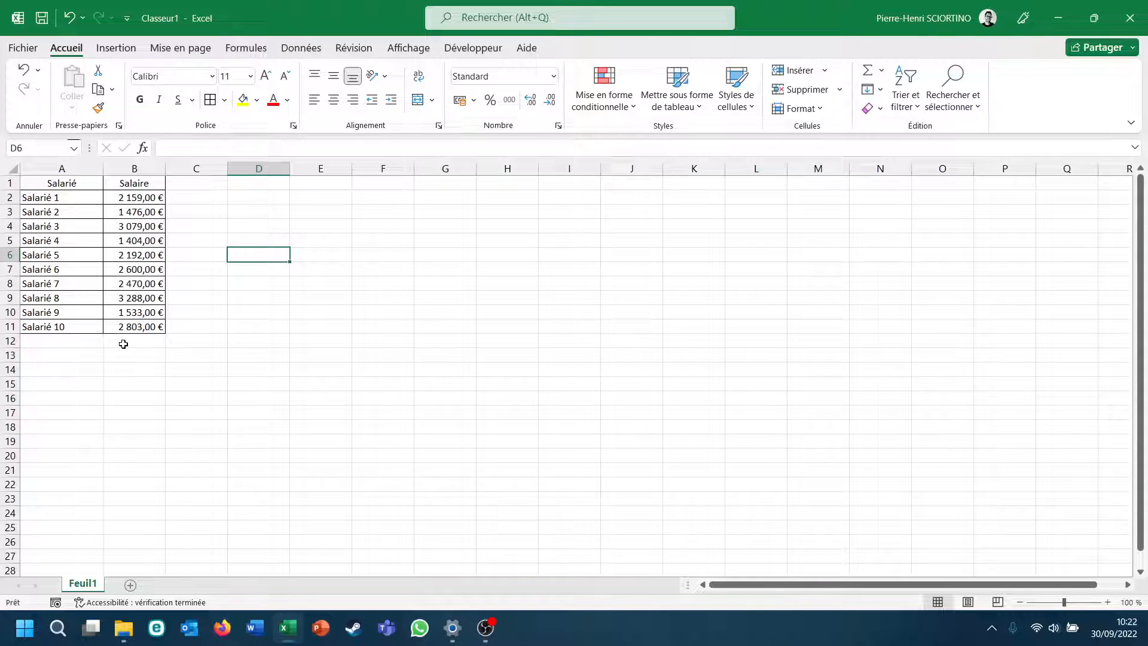
left_click(210, 367)
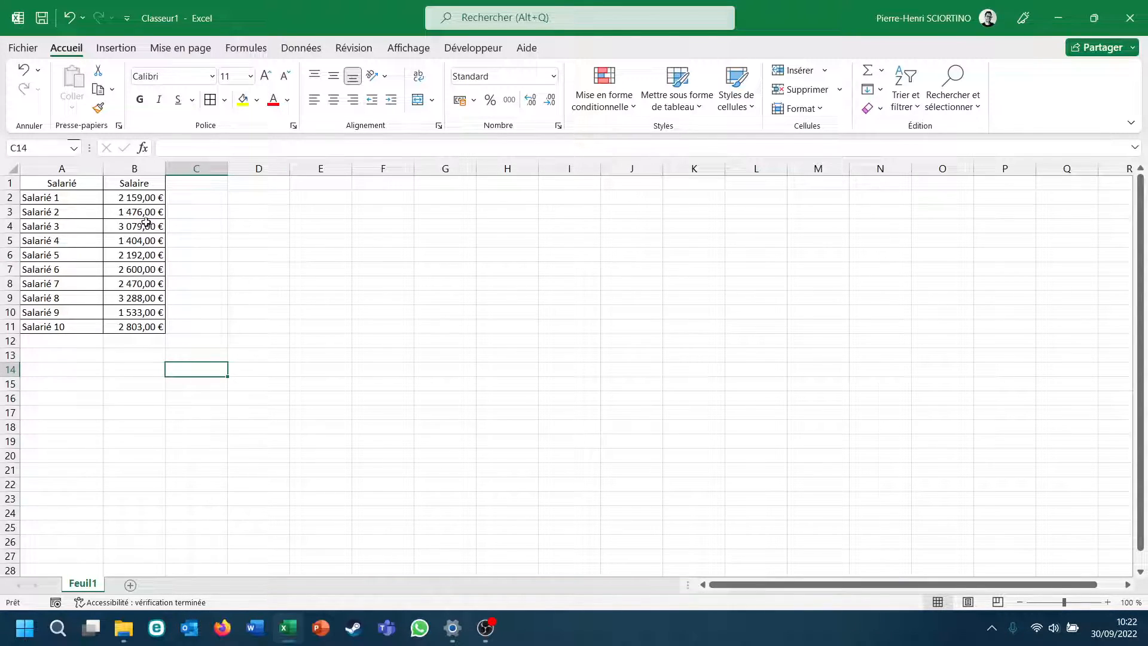
left_click(140, 197)
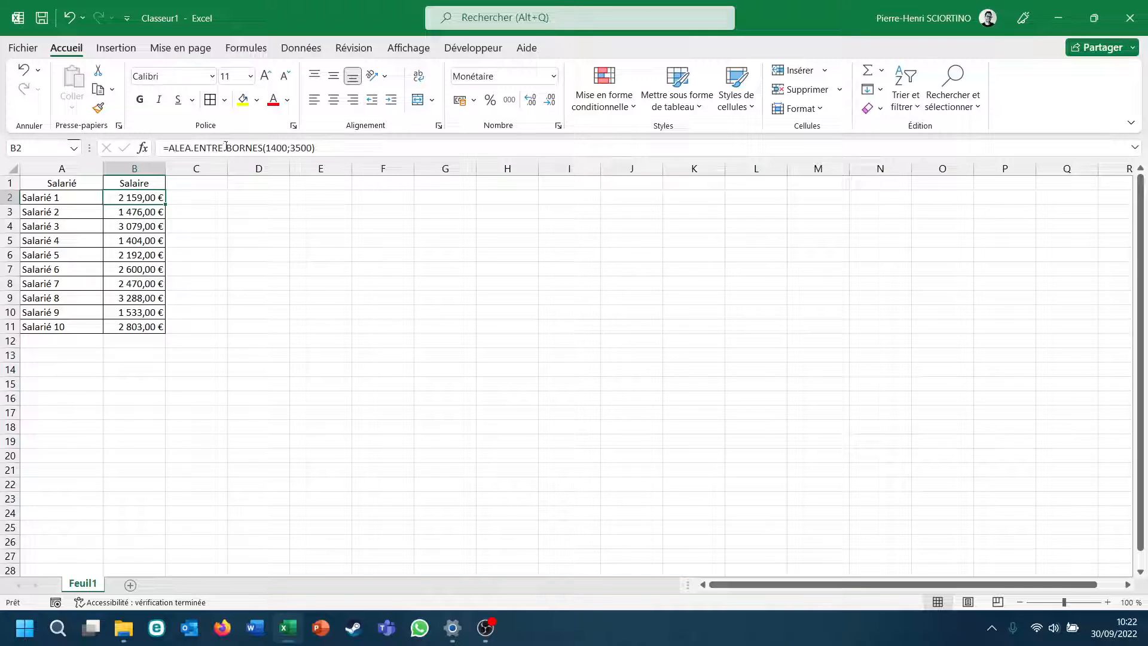
Copy the salaries in B2:B11 and paste them back over themselves as values only.
left_click(259, 239)
left_click_drag(145, 197, 141, 326)
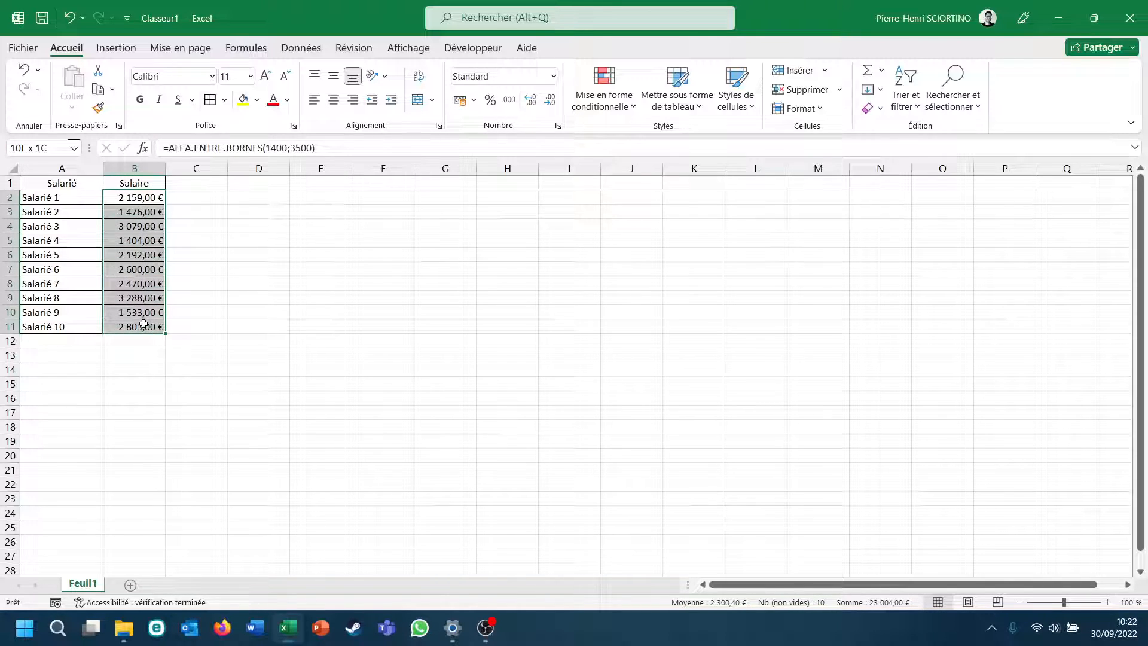
right_click(131, 201)
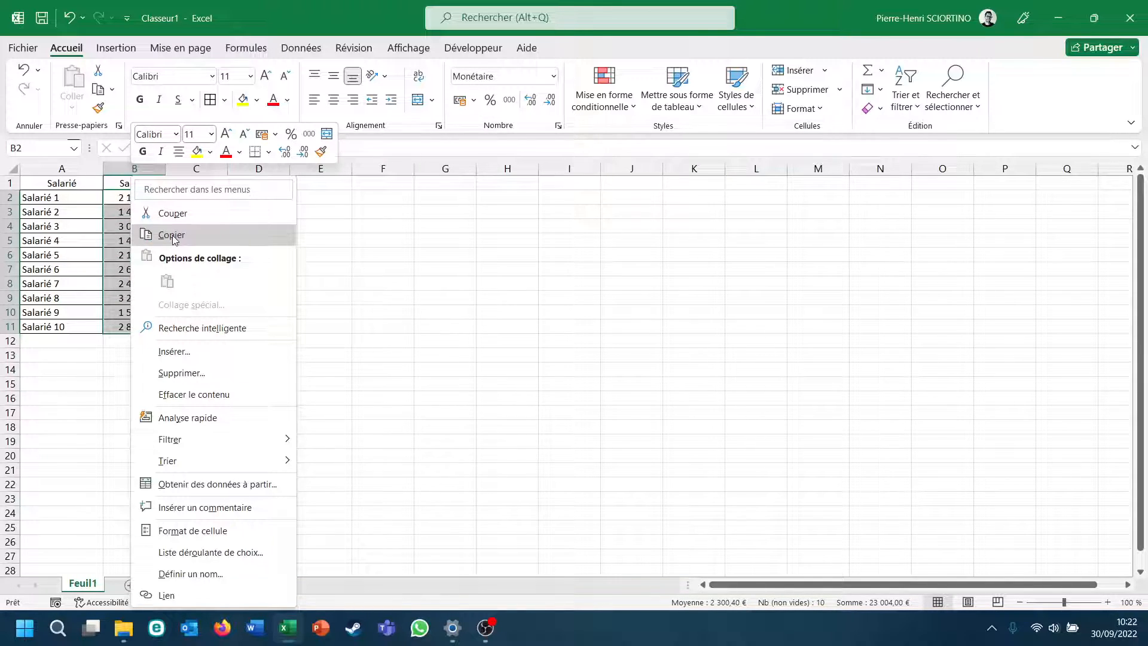
left_click(172, 235)
left_click(284, 256)
left_click(133, 201)
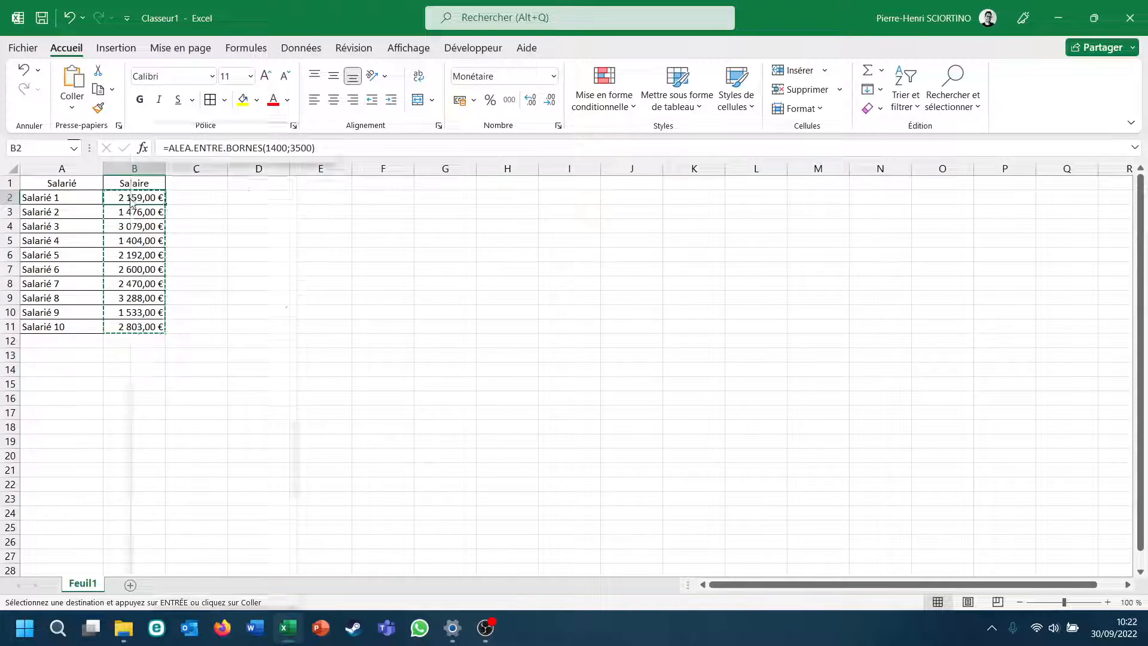
right_click(132, 201)
left_click(167, 282)
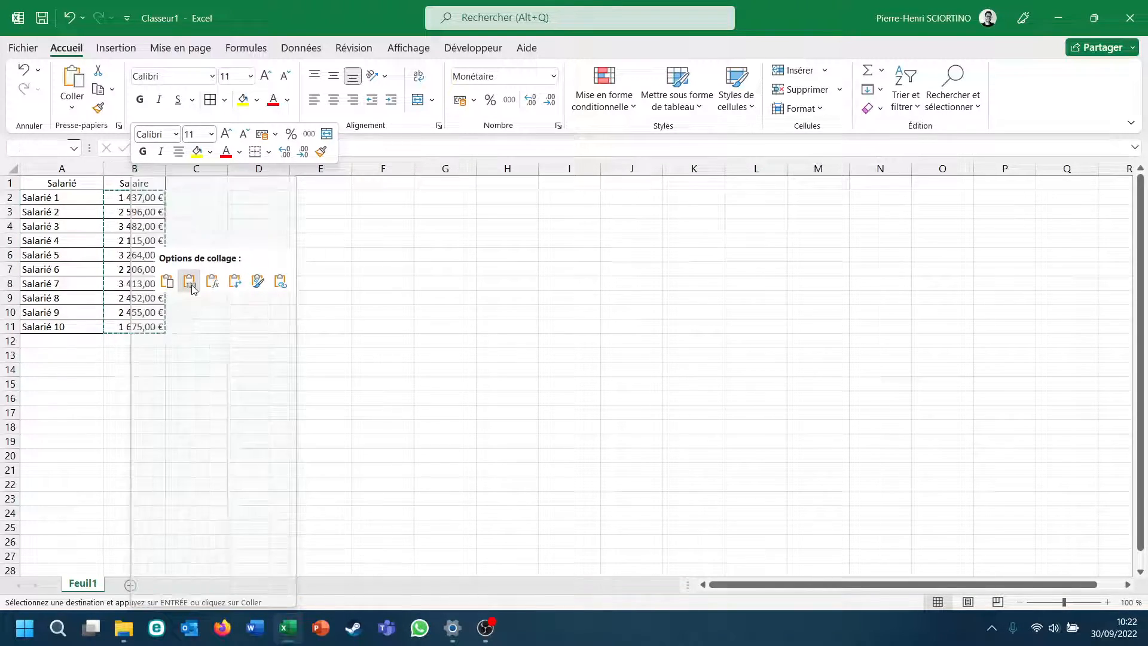
left_click(190, 282)
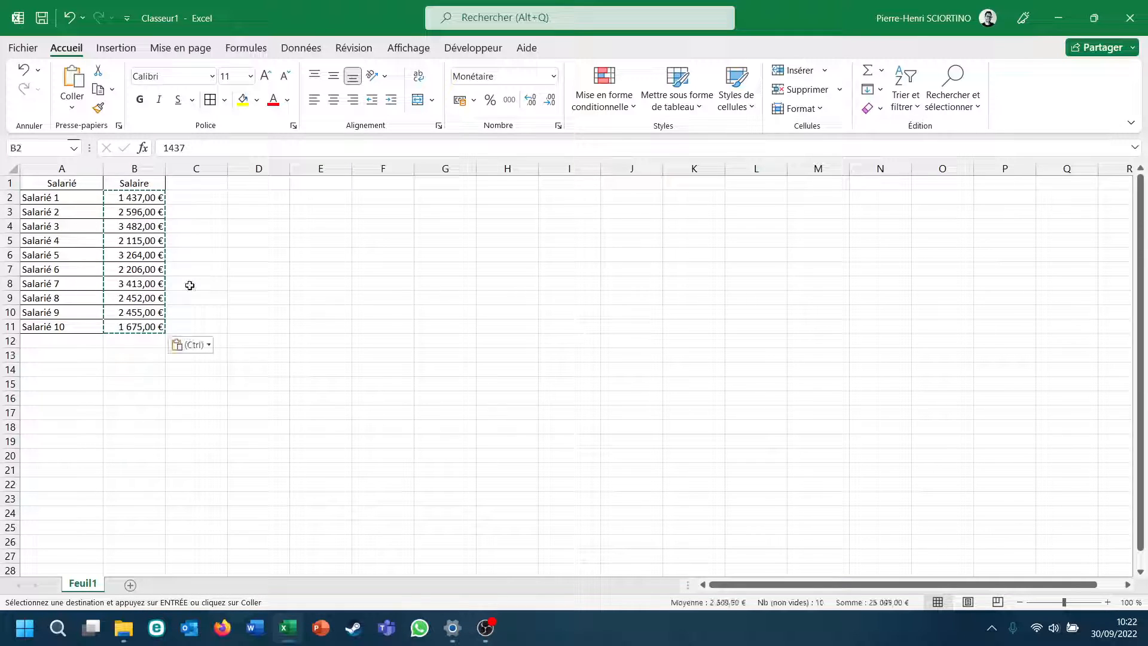
Check cells B4 and B6:B11 one by one to see whether they contain fixed numbers or formulas.
left_click(248, 284)
left_click(149, 228)
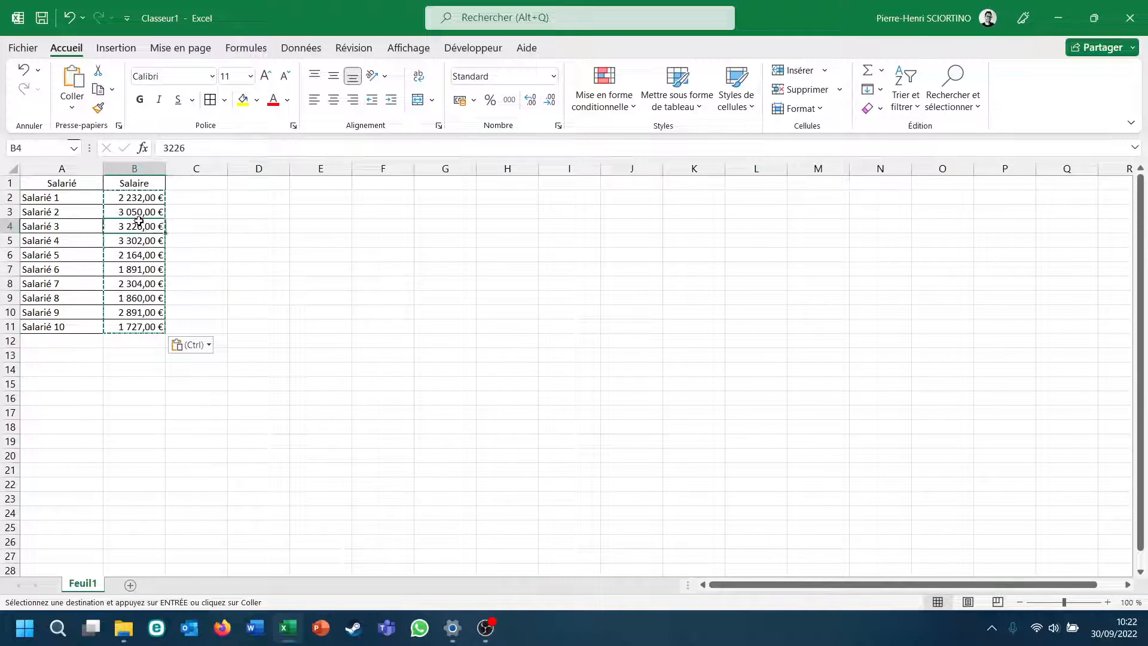
double_click(175, 148)
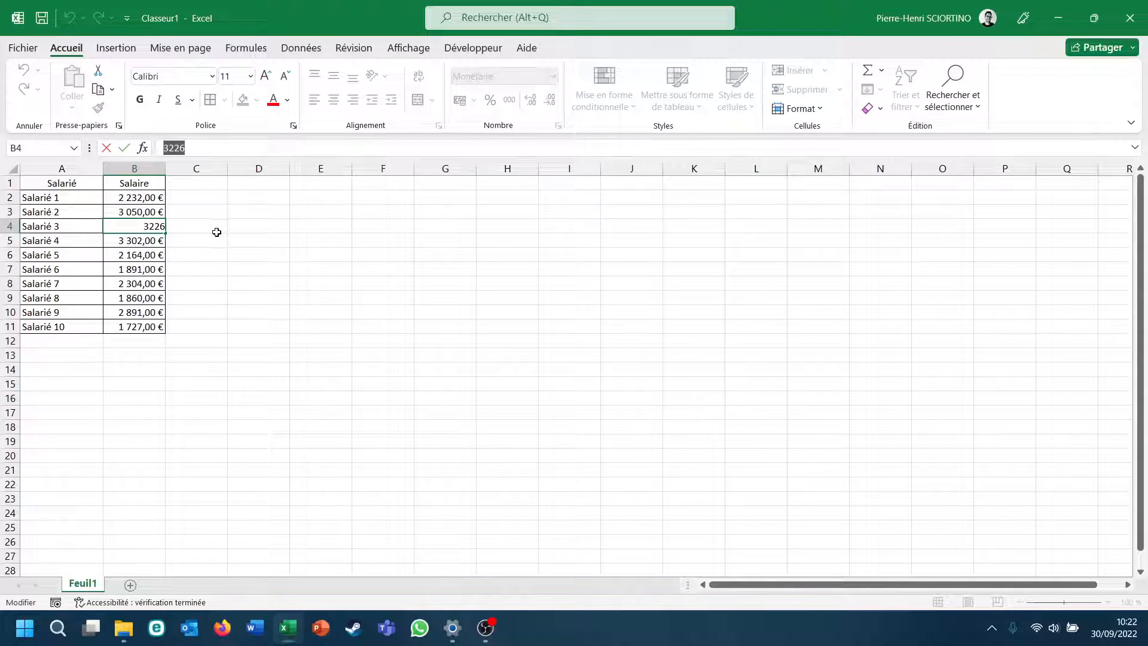
key("ctrl+Return")
left_click(153, 254)
double_click(174, 148)
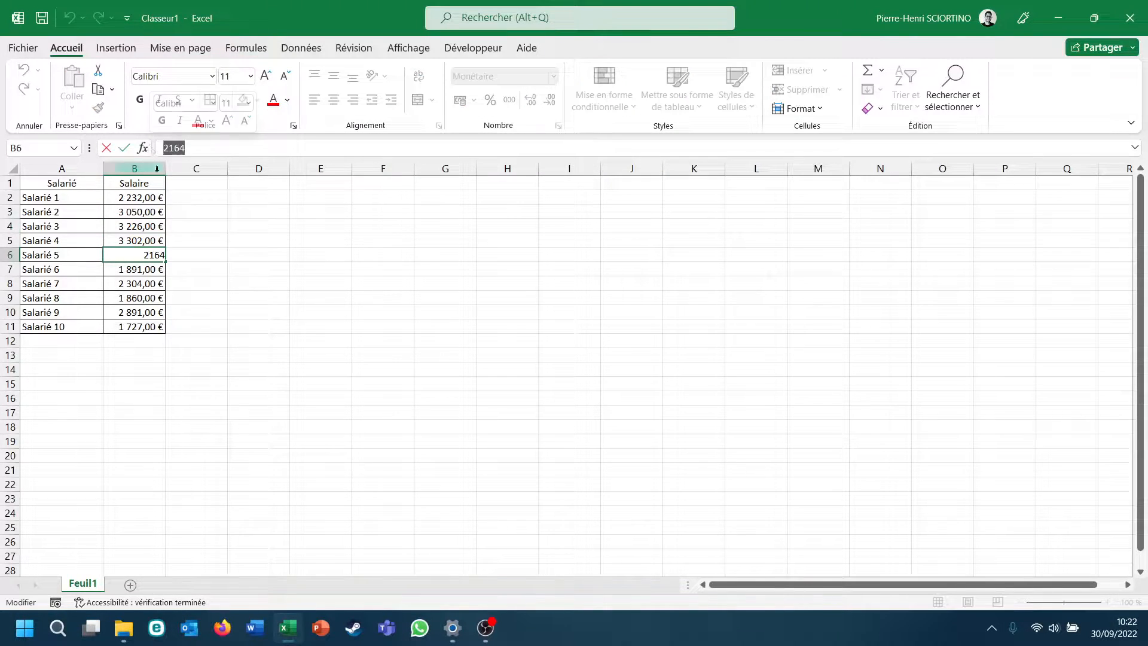
left_click(189, 251)
left_click(149, 269)
left_click(151, 283)
left_click(152, 298)
left_click(150, 312)
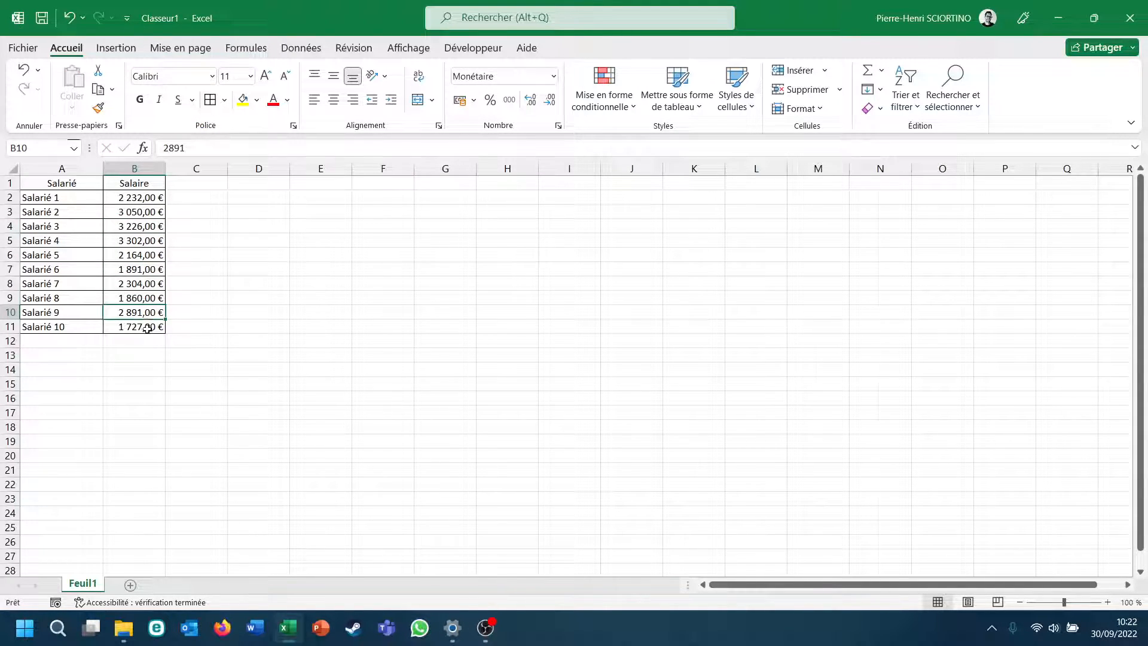
left_click(147, 328)
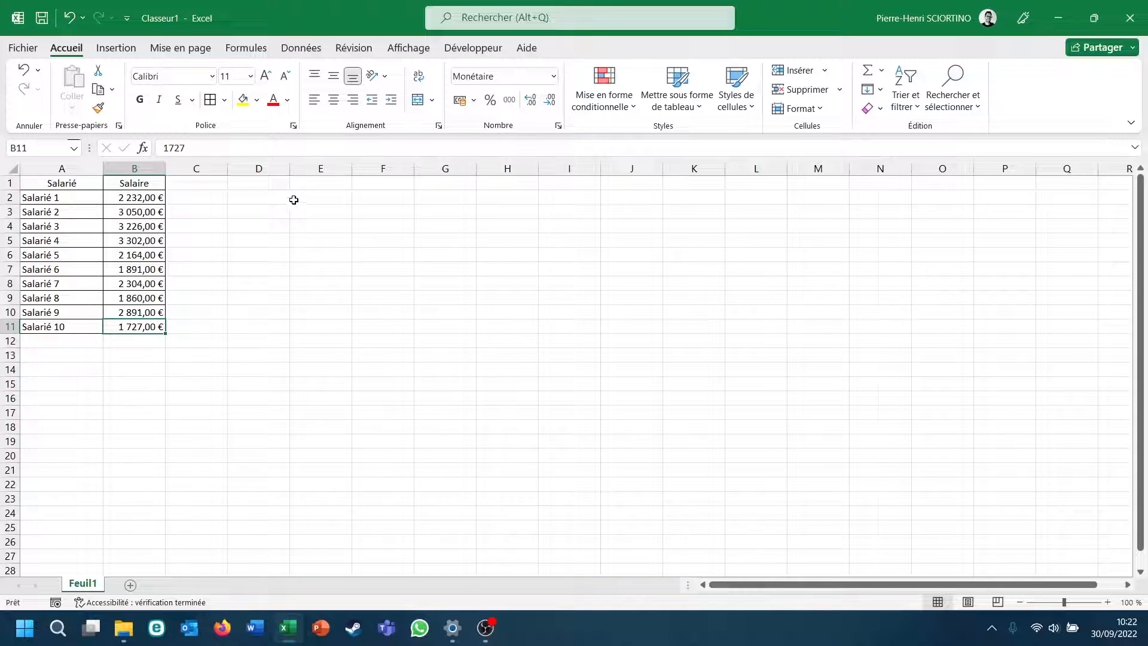
Enter the formula =ALEA.ENTRE.BORNES(1;6) in D1 to simulate a die roll.
left_click(259, 186)
left_click(269, 228)
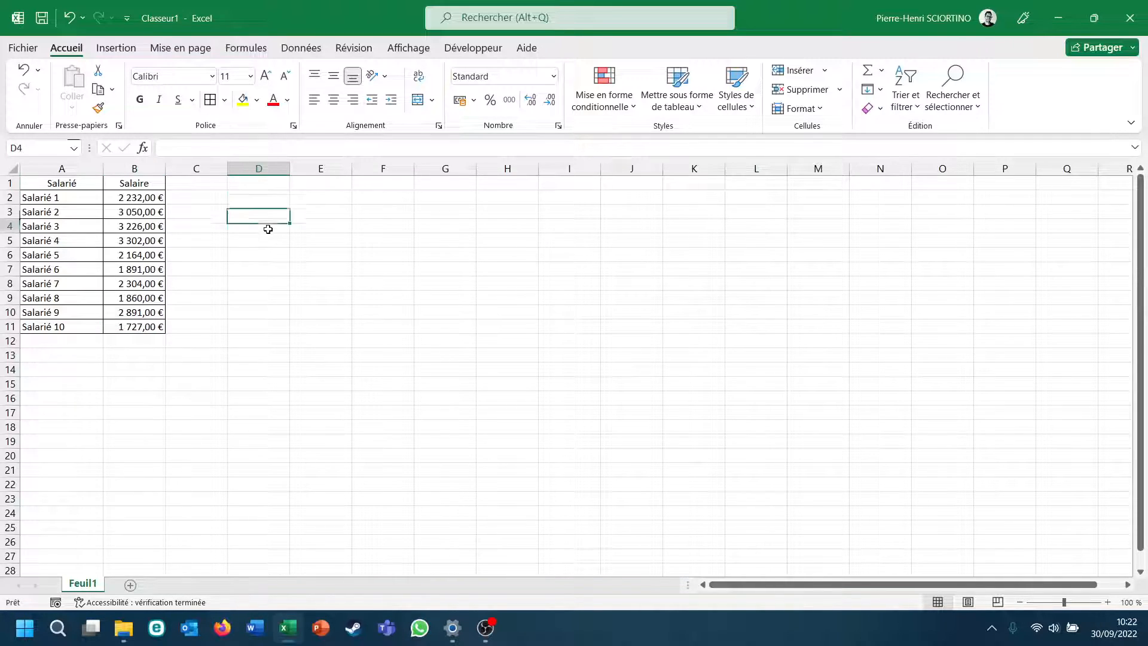
double_click(275, 185)
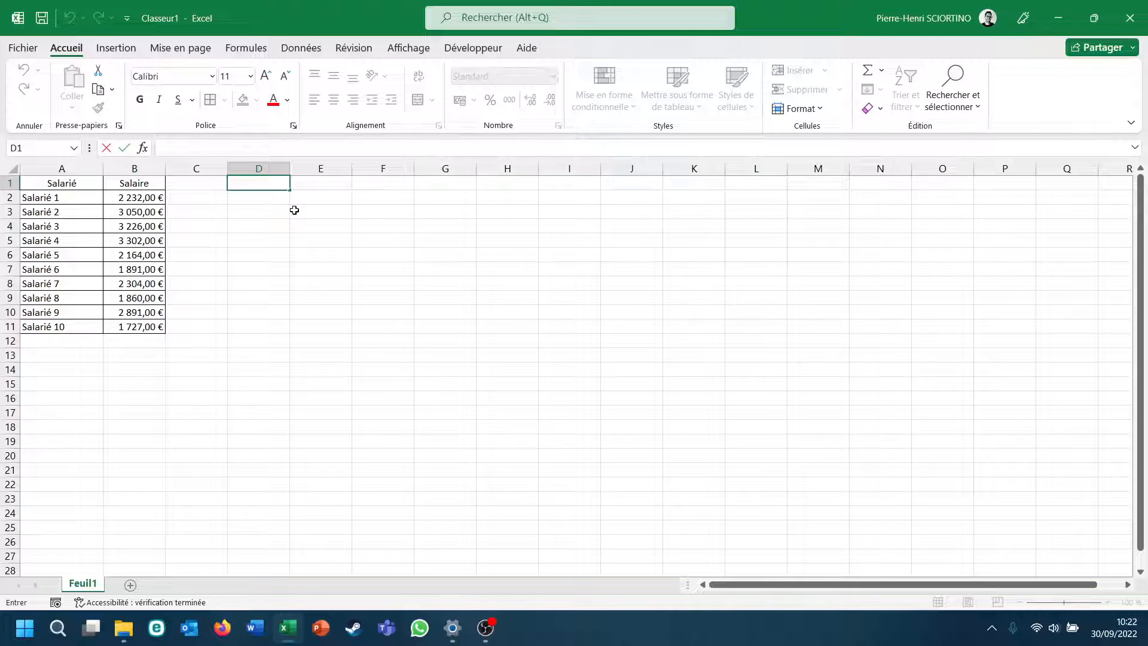
type("ale")
key("BackSpace")
key("BackSpace")
key("BackSpace")
type("=al")
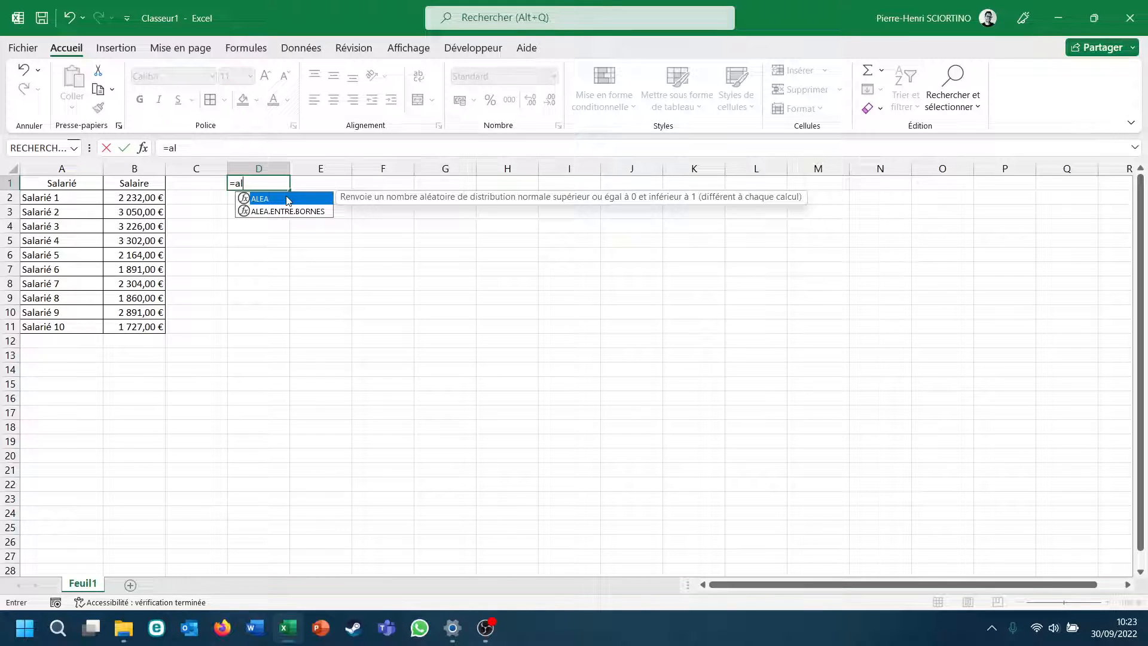
double_click(287, 211)
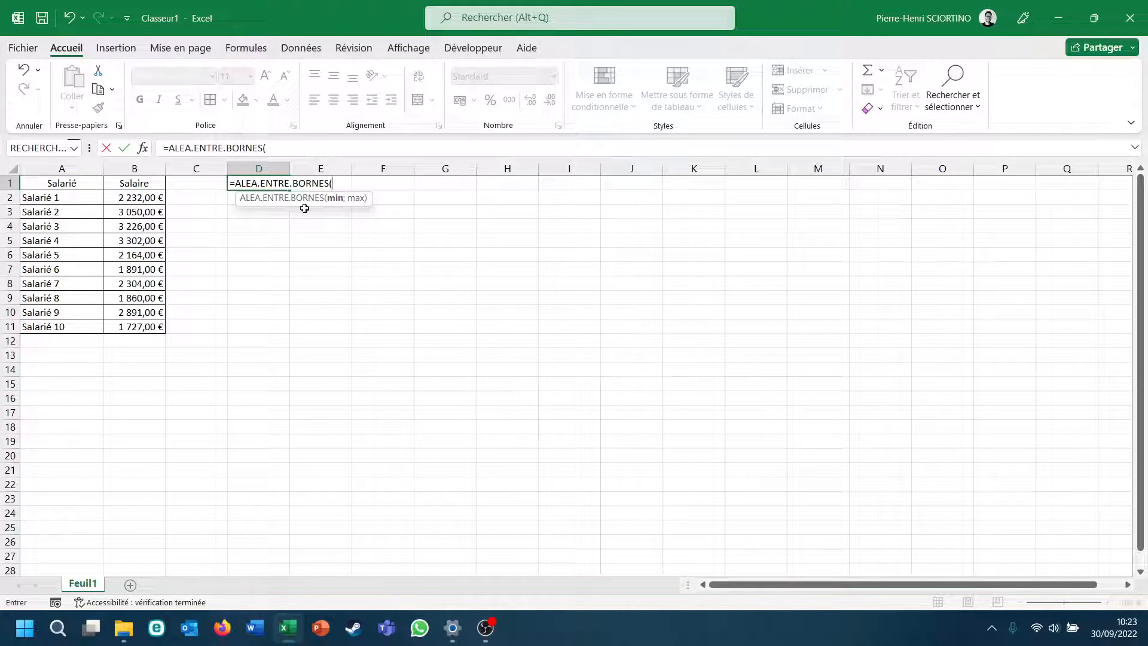
type("1;6)")
key("Return")
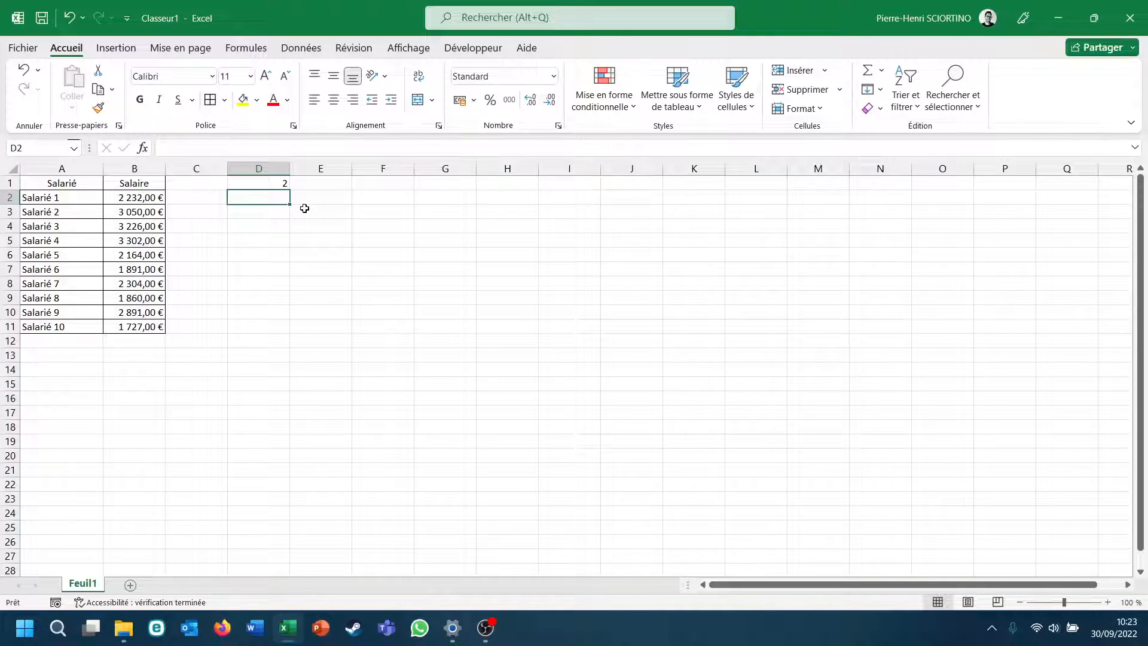
Fill the die formula from D1 across to E1.
left_click(281, 185)
left_click_drag(290, 189, 330, 192)
left_click(330, 212)
Move the two die formulas from D1:E1 down to D2:E2.
left_click(285, 185)
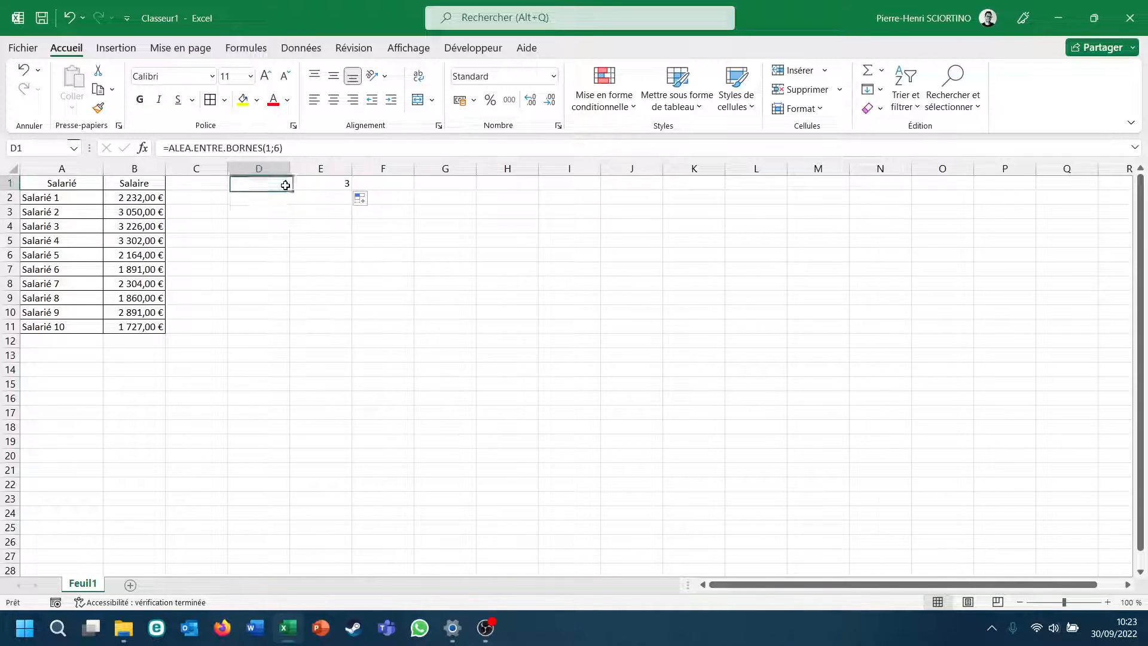
left_click(317, 185)
left_click(272, 184)
left_click_drag(271, 190, 322, 206)
left_click(317, 187)
Enter Dé N°1 in D1, fill it across to E1 as Dé N°2, and add borders to D1:E2.
left_click(275, 183)
type("Dé N°1")
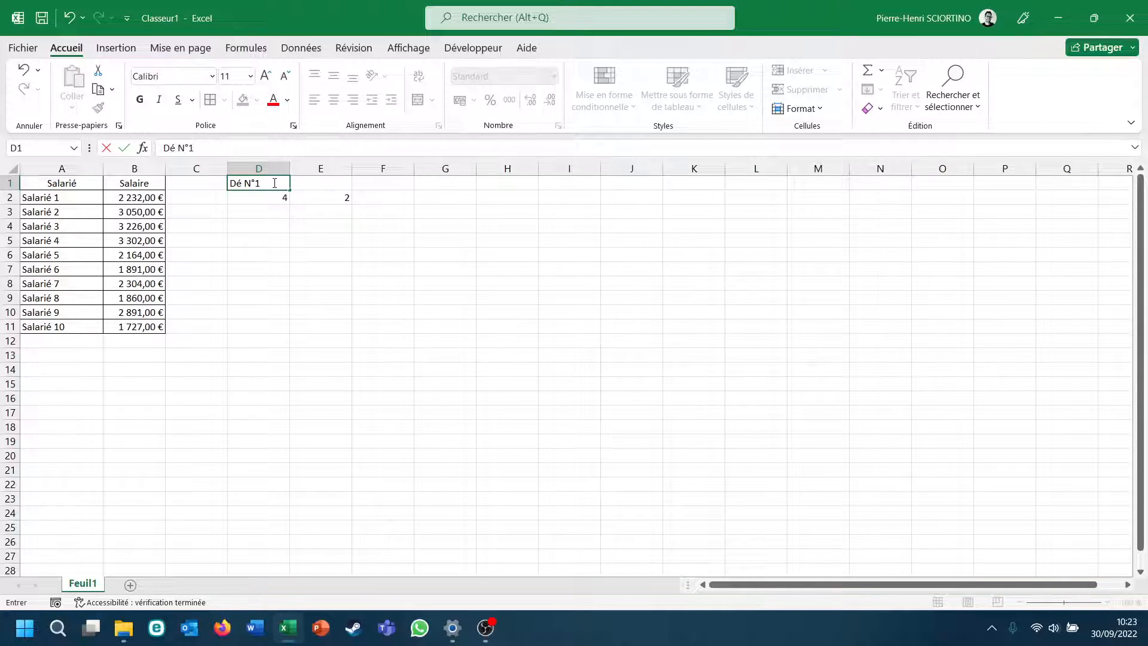
key("Return")
left_click(274, 183)
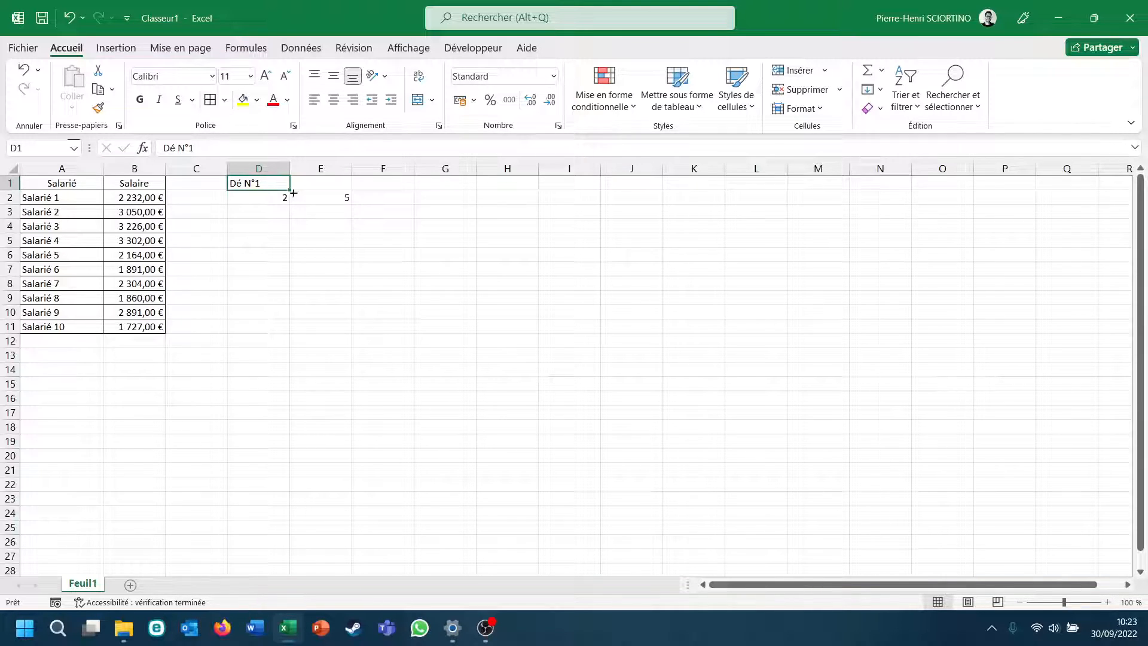
left_click_drag(291, 192, 323, 197)
left_click(343, 239)
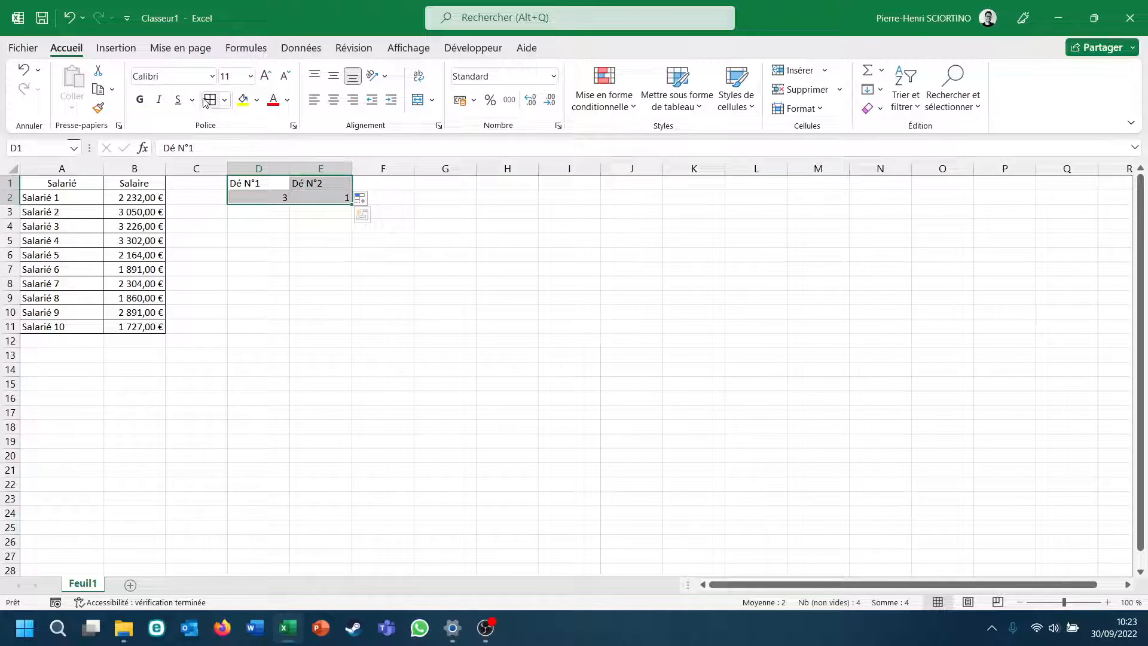
left_click(302, 282)
Enter the label Résultat in D4 and add borders to D4:E4.
double_click(264, 227)
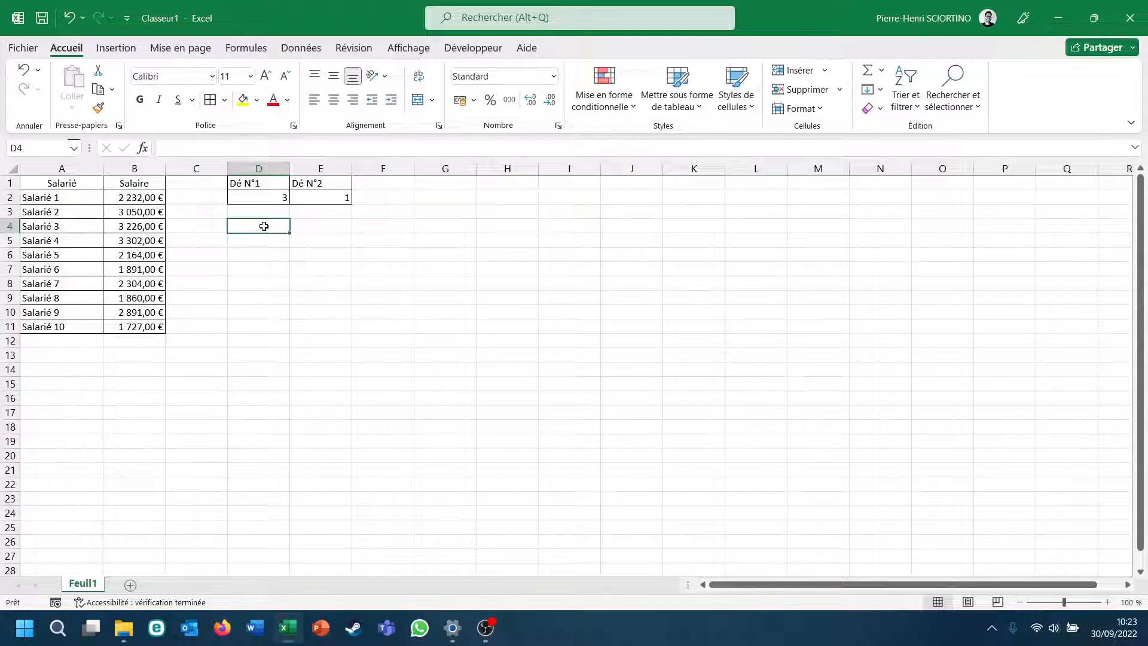
type("Résultat")
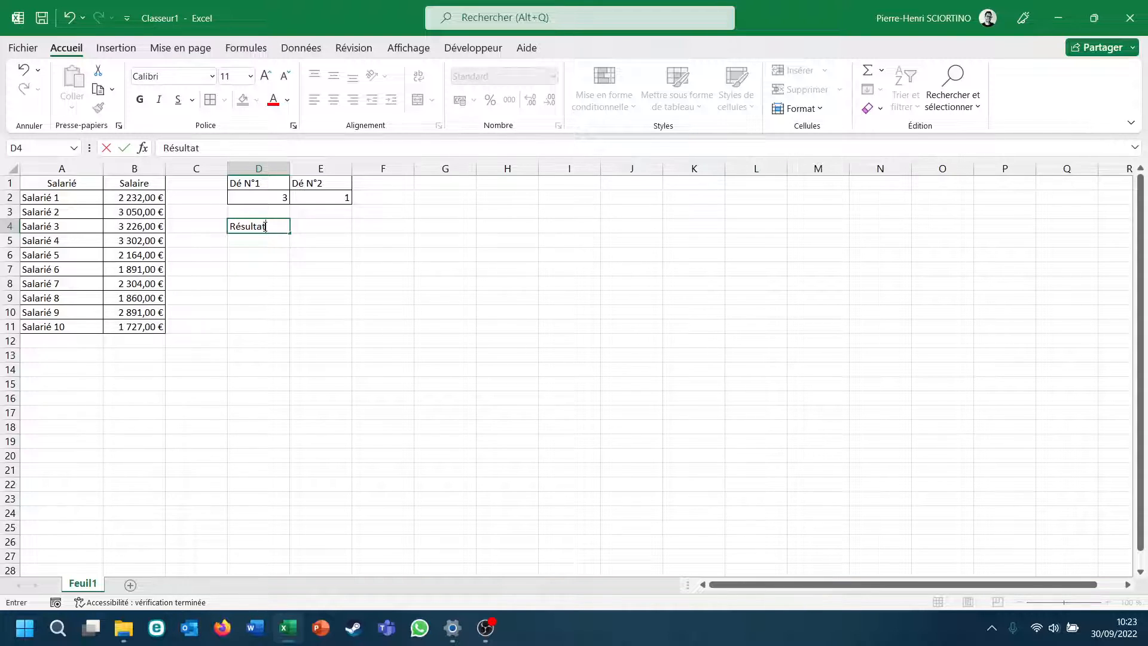
key("Return")
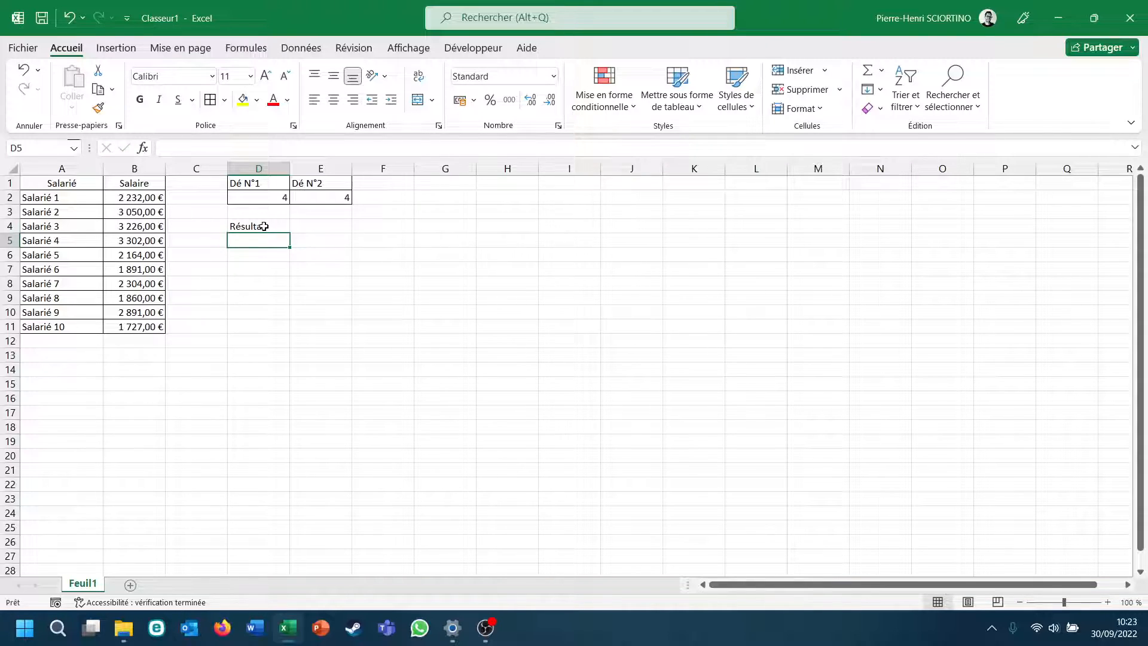
left_click_drag(266, 226, 299, 235)
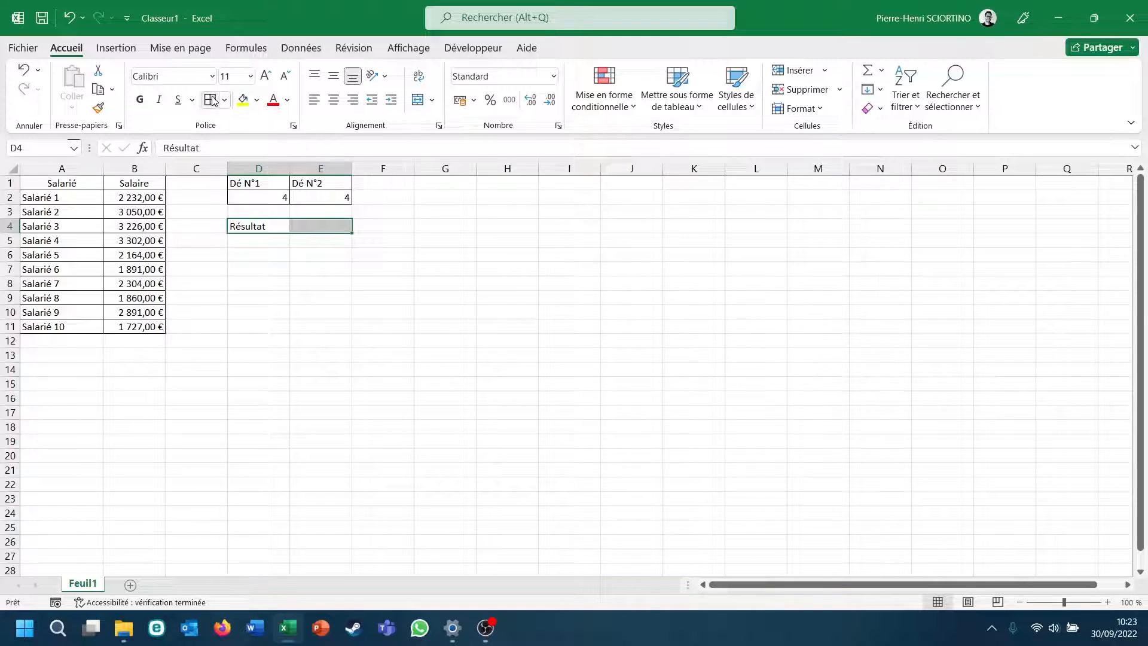
left_click(320, 298)
Enter the formula =D2+E2 in E4 to add up the two dice.
double_click(323, 226)
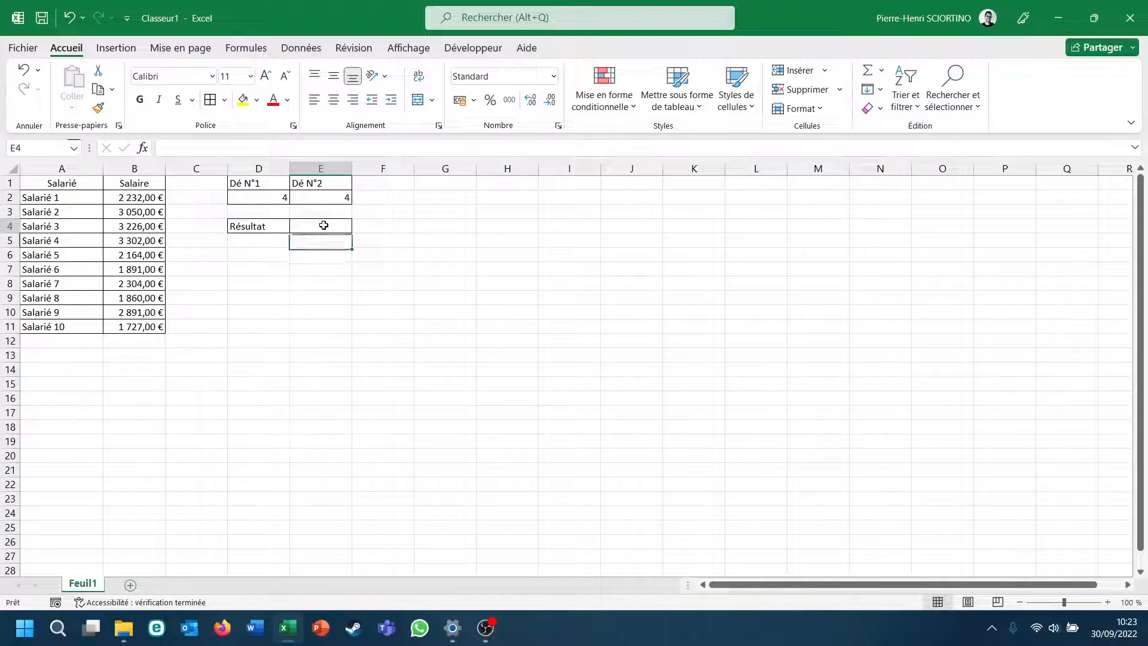
type("=")
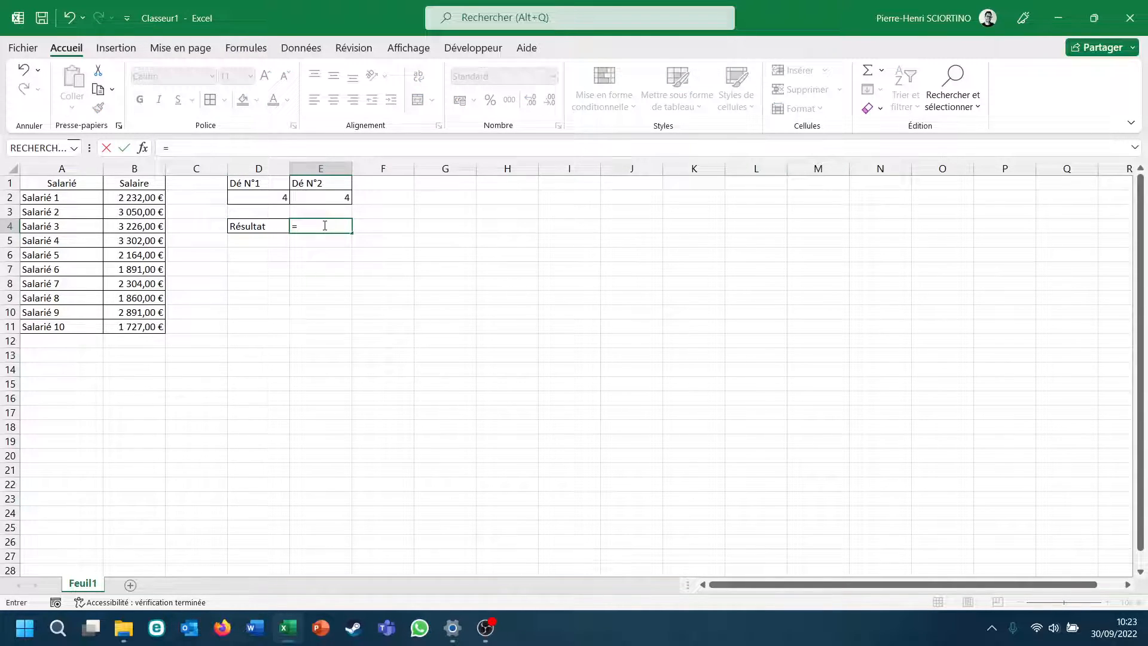
left_click(282, 199)
type("+")
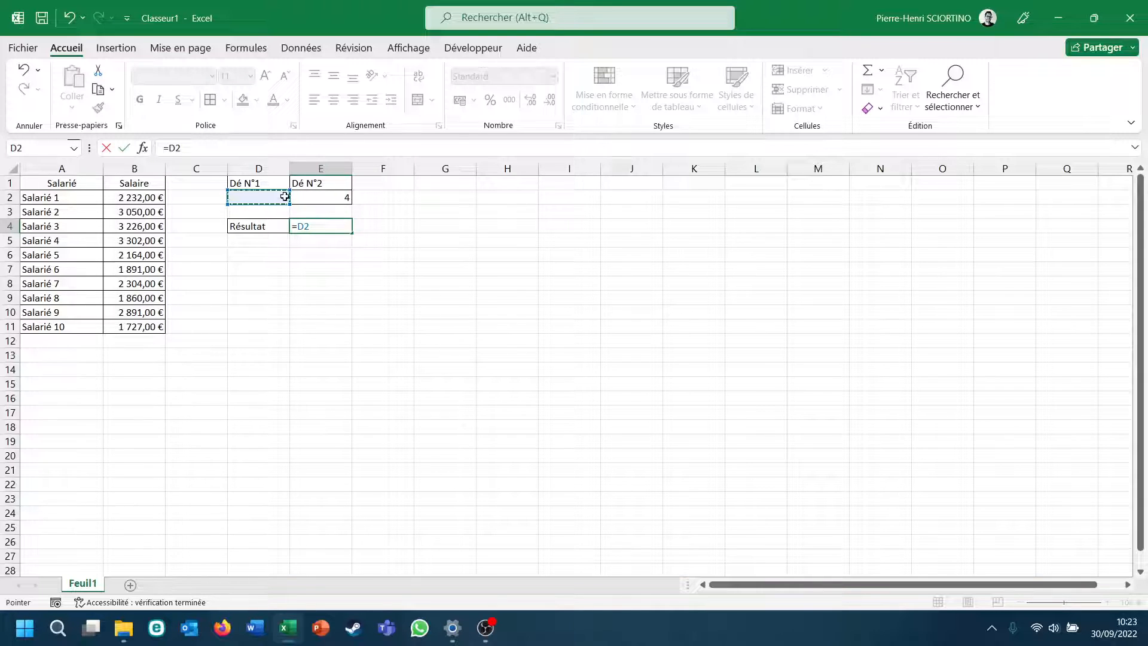
left_click(320, 195)
key("Return")
Reroll the dice several times by editing and confirming the empty cells E7, H3, G4 and G5.
left_click(422, 223)
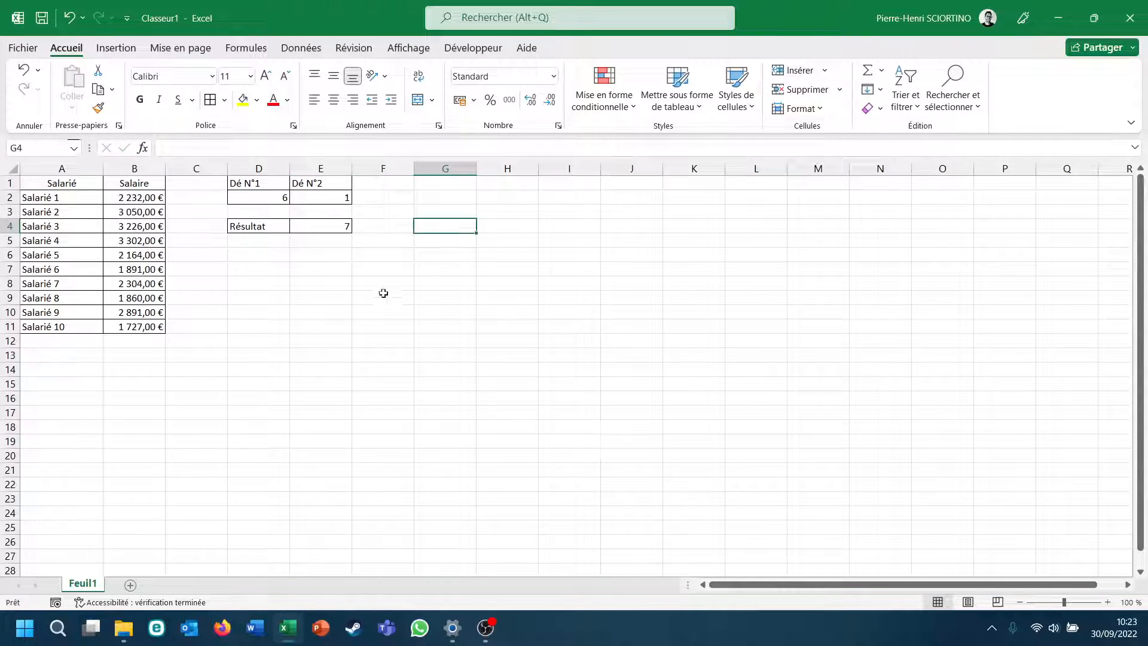
left_click(332, 275)
double_click(331, 268)
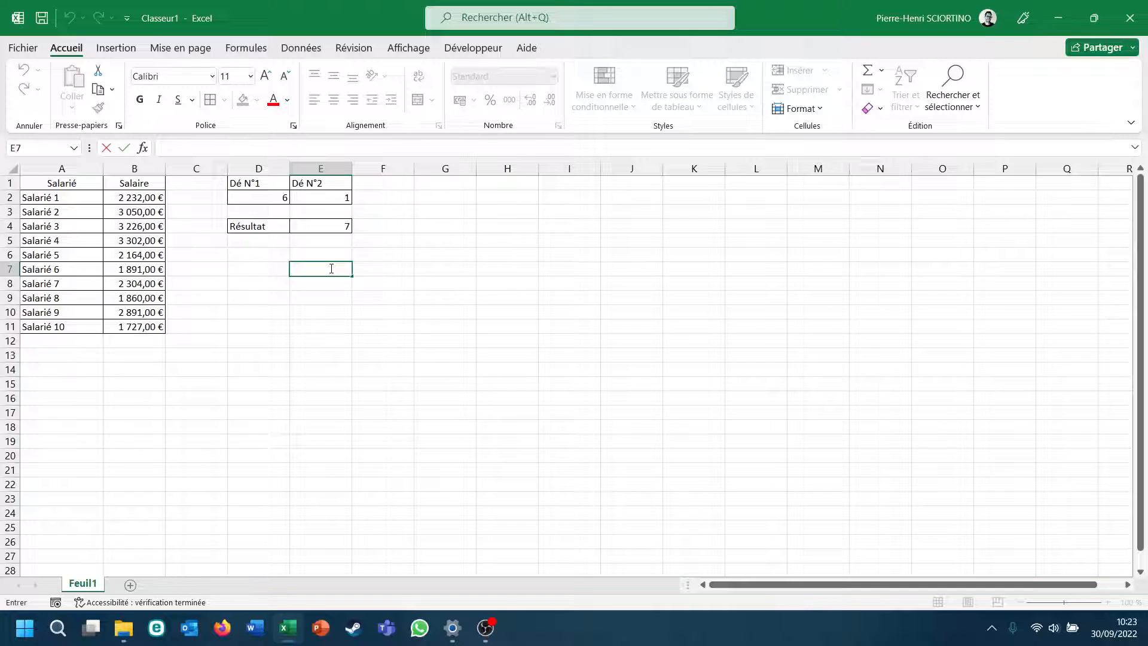
key("Return")
left_click(496, 211)
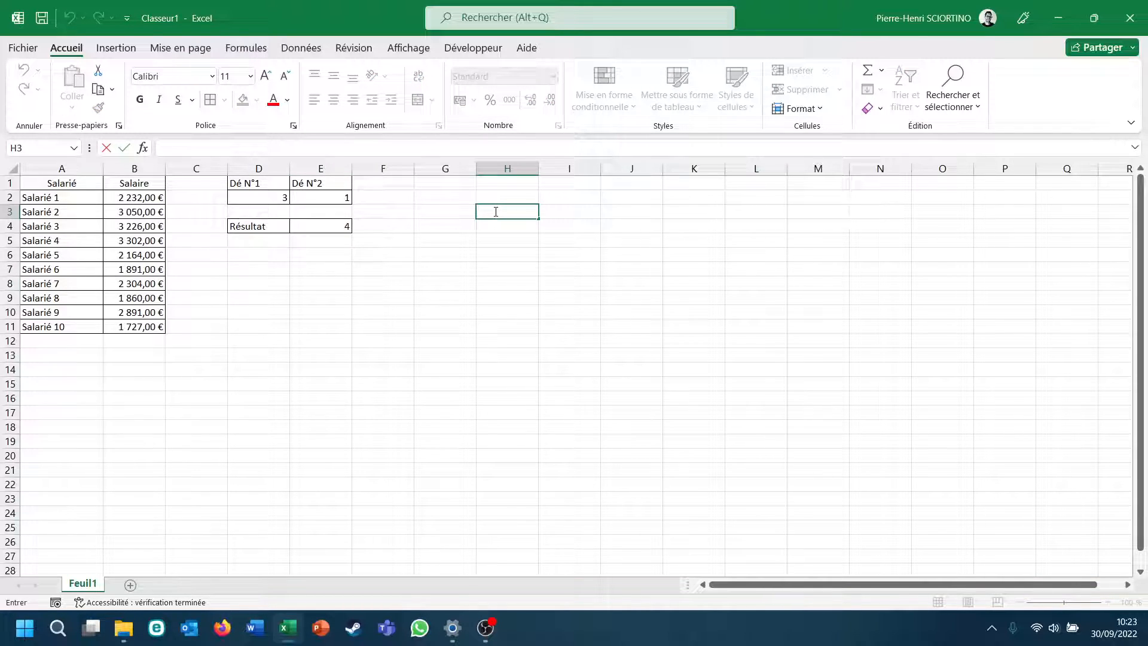
key("Return")
left_click(443, 226)
double_click(443, 226)
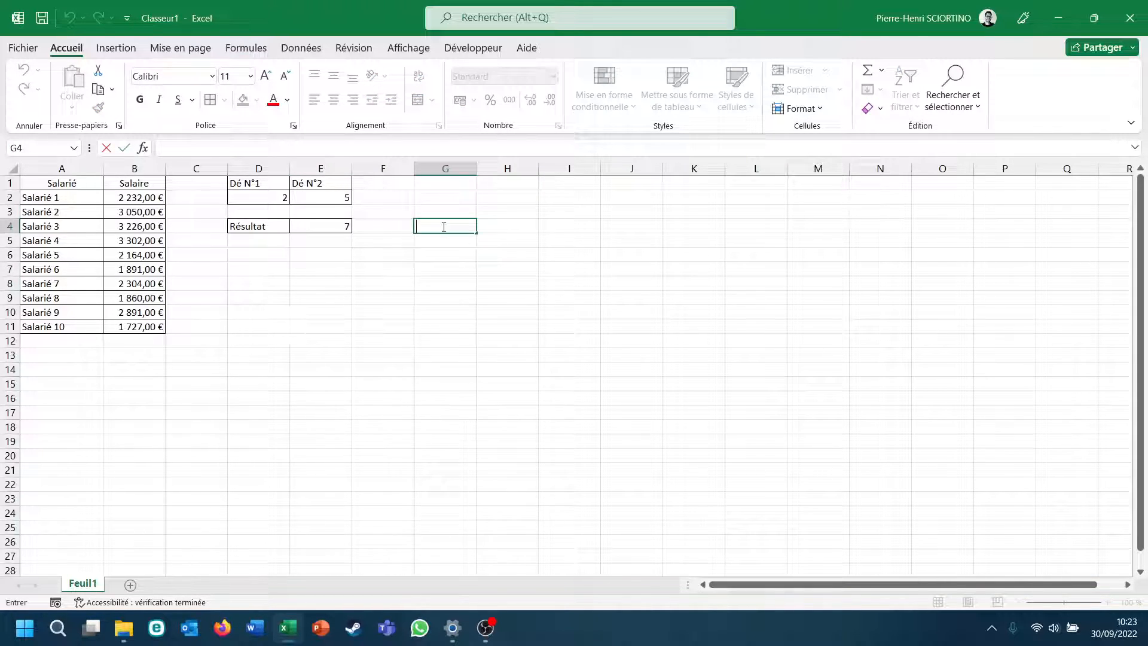
key("Return")
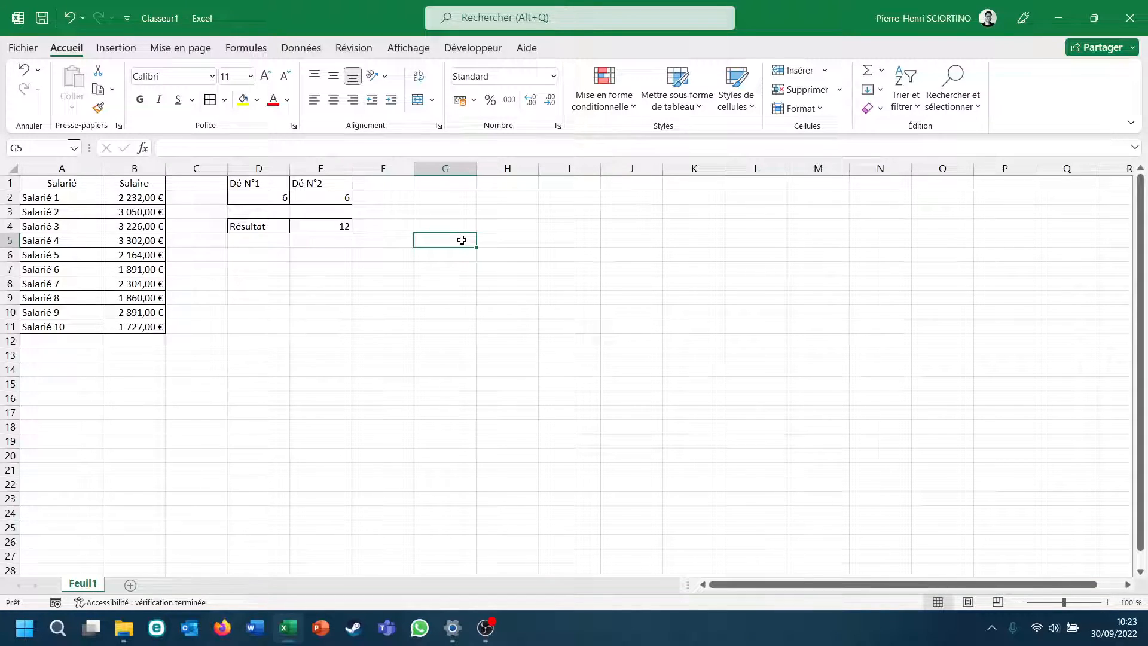
double_click(463, 240)
key("Return")
Review the formulas in E4, D2 and E2, and reroll the dice by confirming empty cell G5 twice.
left_click(327, 227)
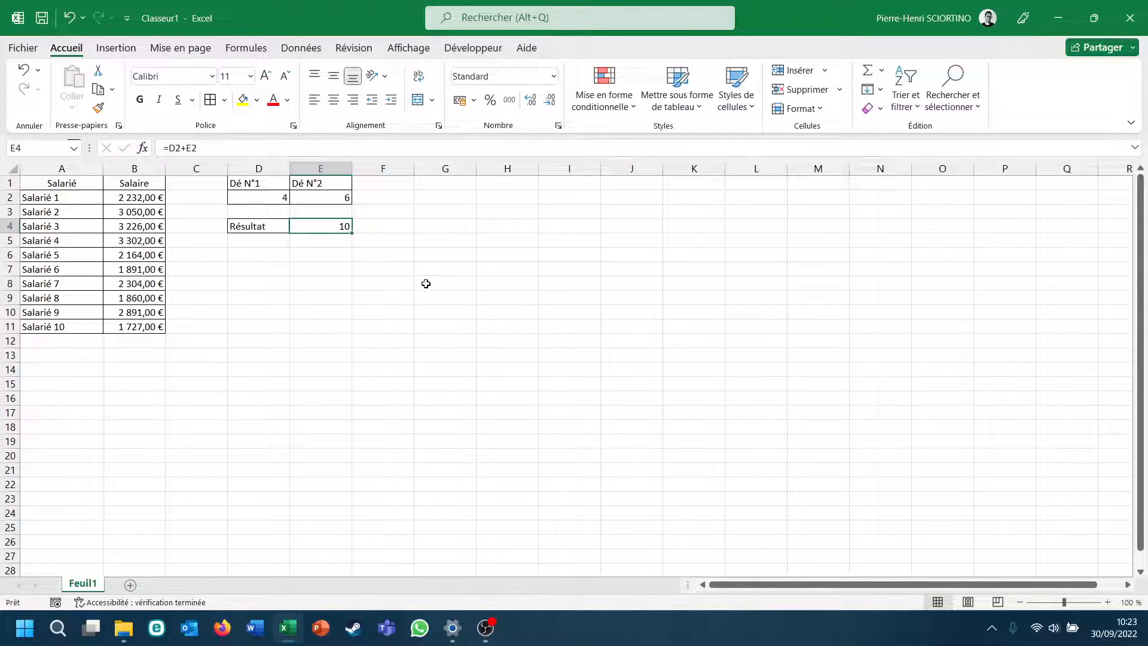
left_click(420, 243)
double_click(420, 244)
key("Return")
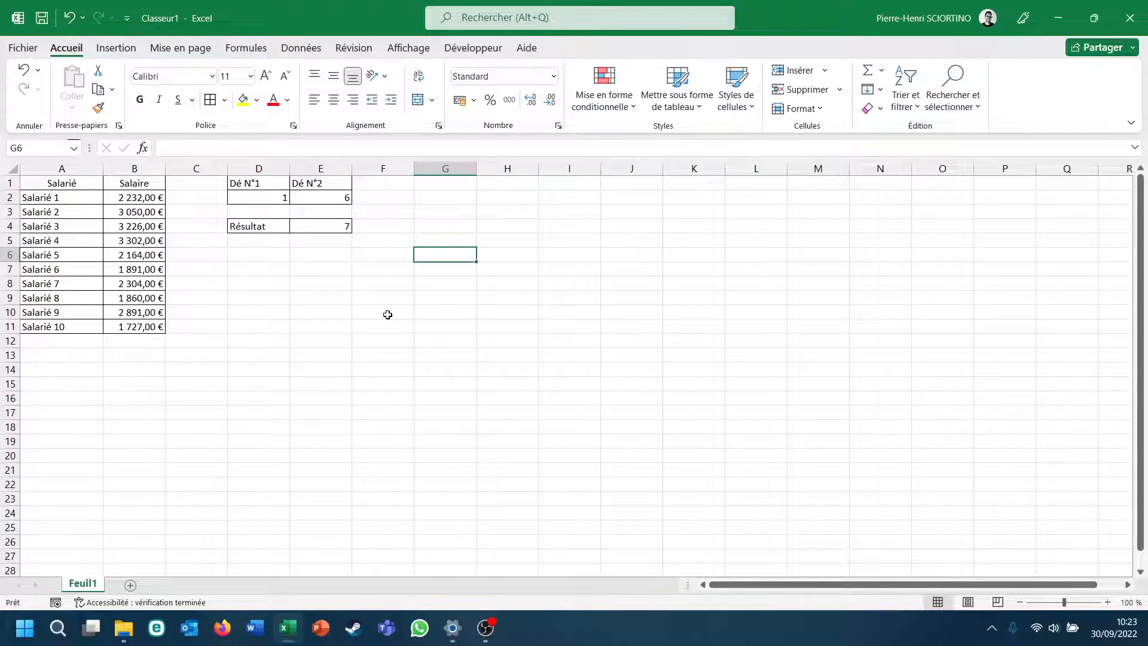
left_click(266, 196)
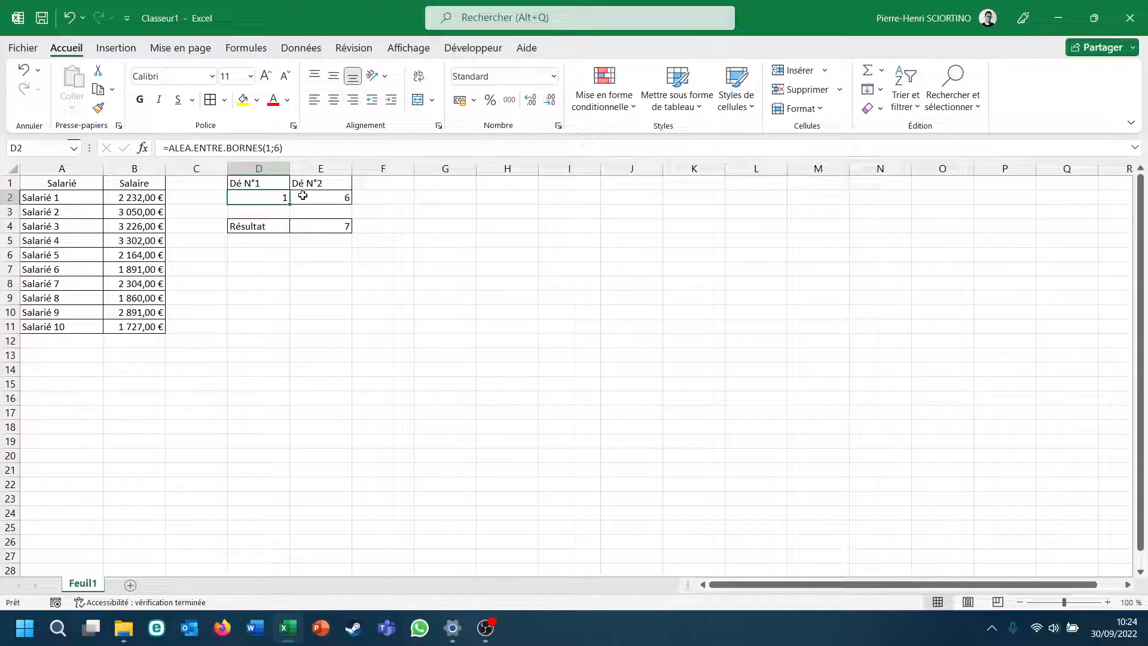
left_click(302, 195)
double_click(461, 240)
key("Return")
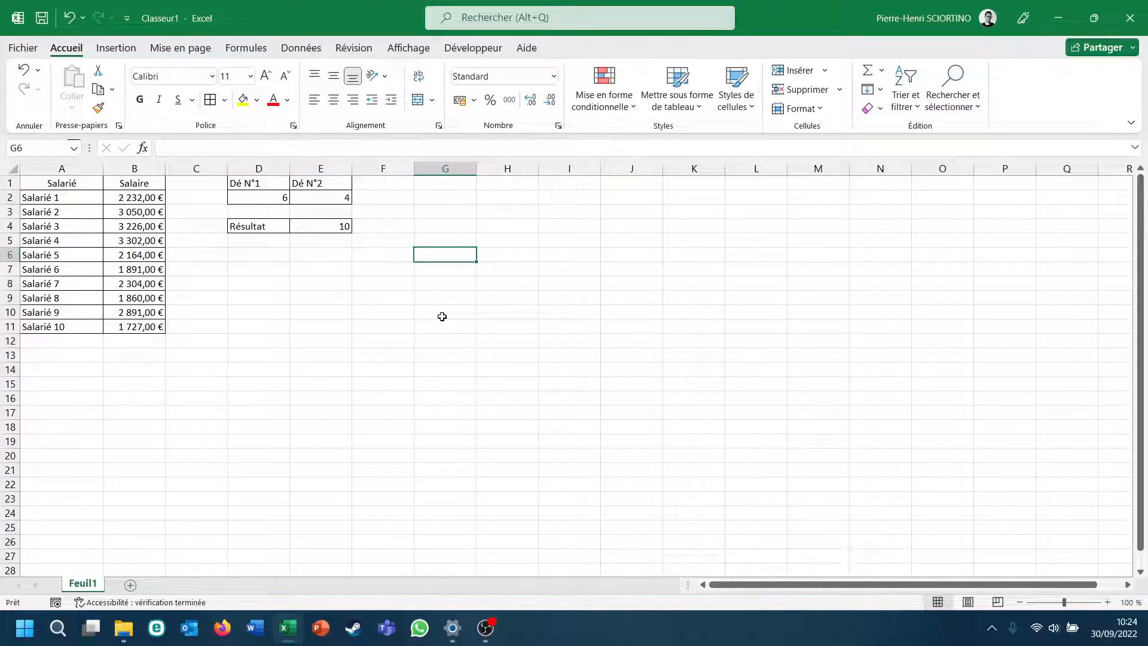